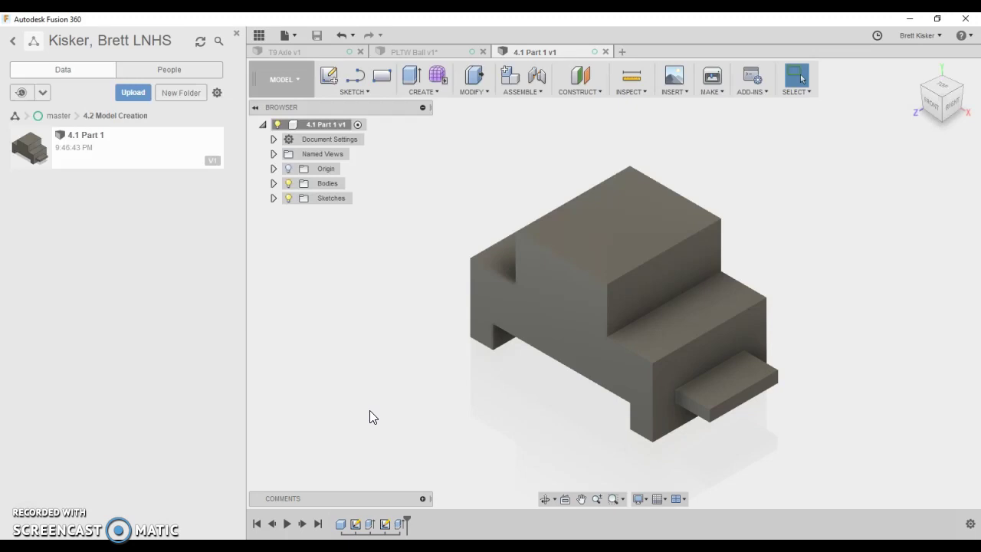
Rename the 4.1 Part 1 design to 4.2 Part 1 and start a new untitled design
right_click(83, 142)
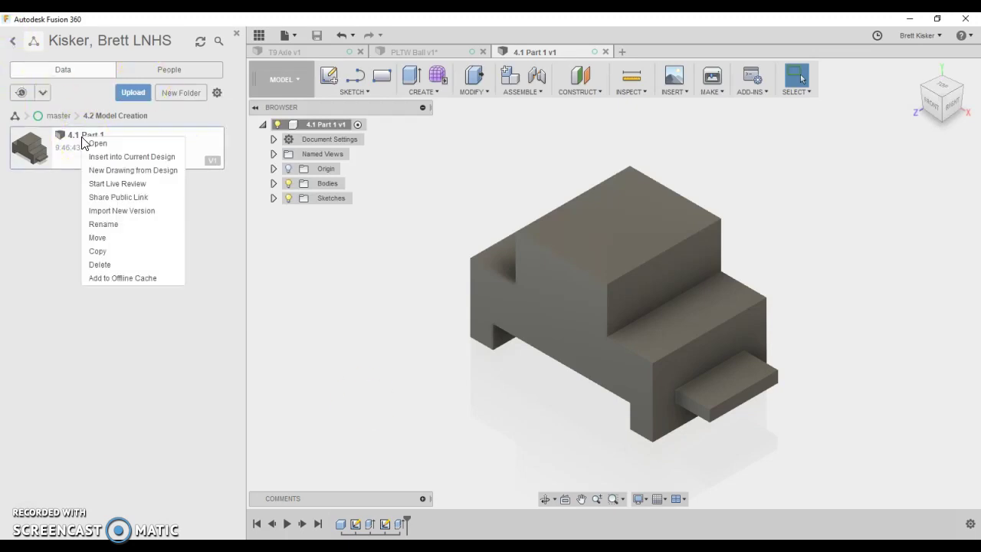
left_click(104, 225)
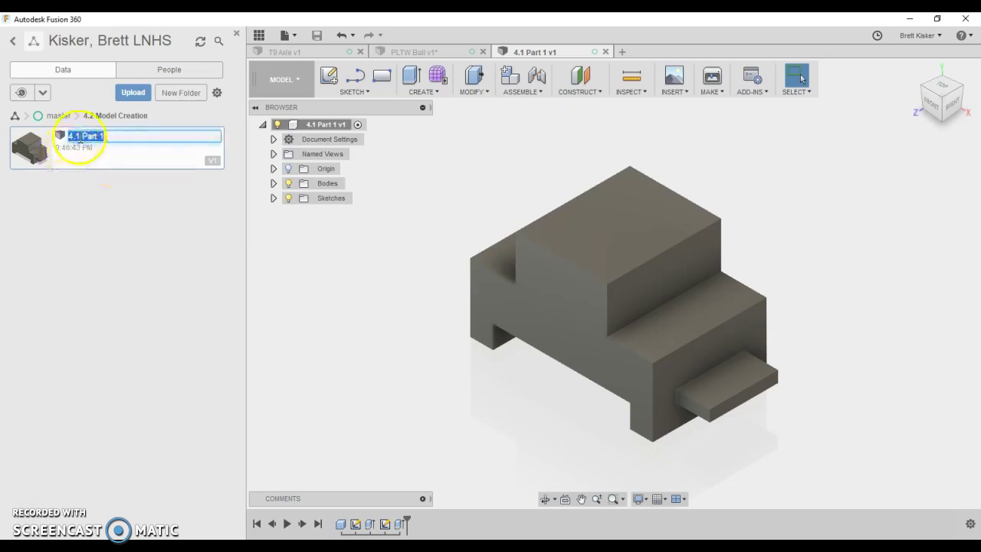
key("BackSpace")
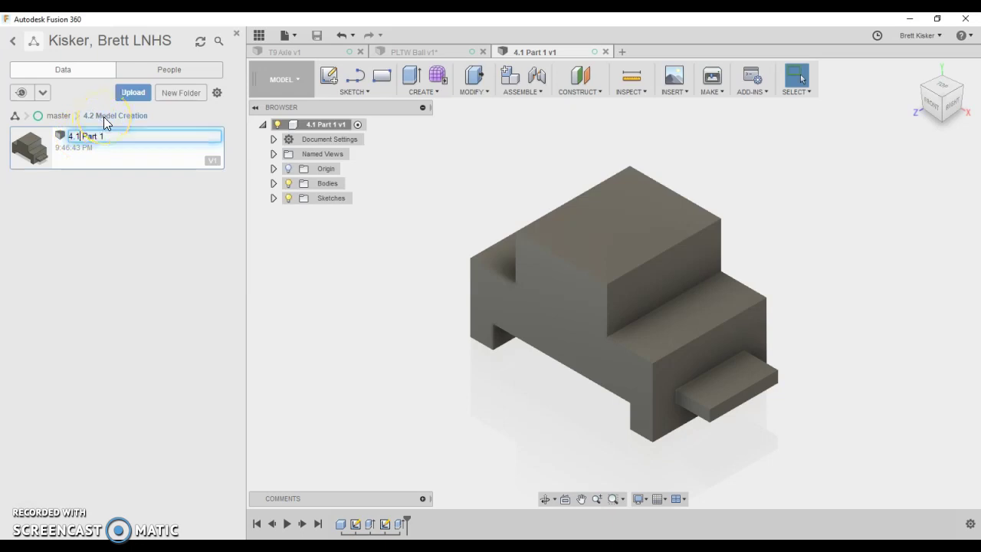
type("2")
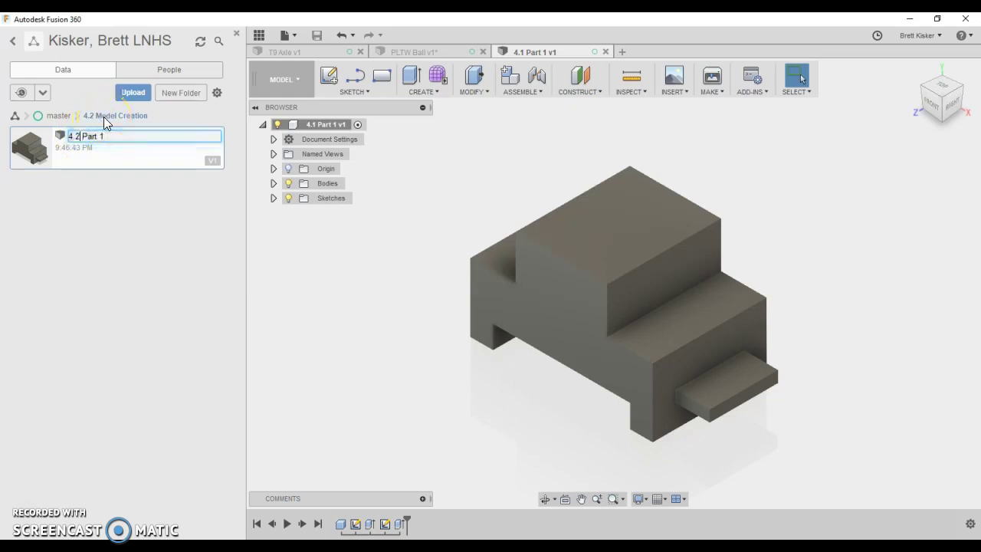
left_click(65, 214)
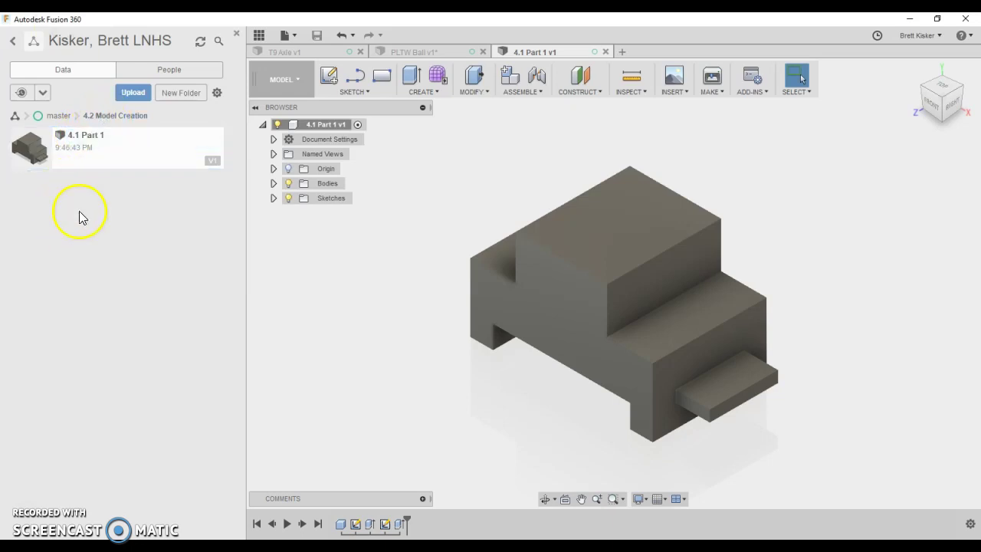
right_click(138, 148)
left_click(159, 233)
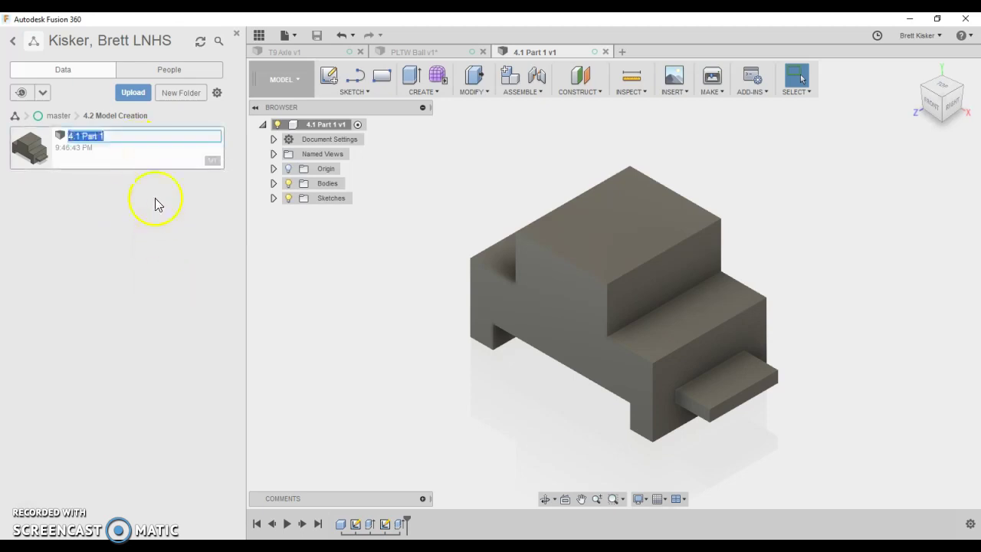
left_click(78, 135)
double_click(74, 136)
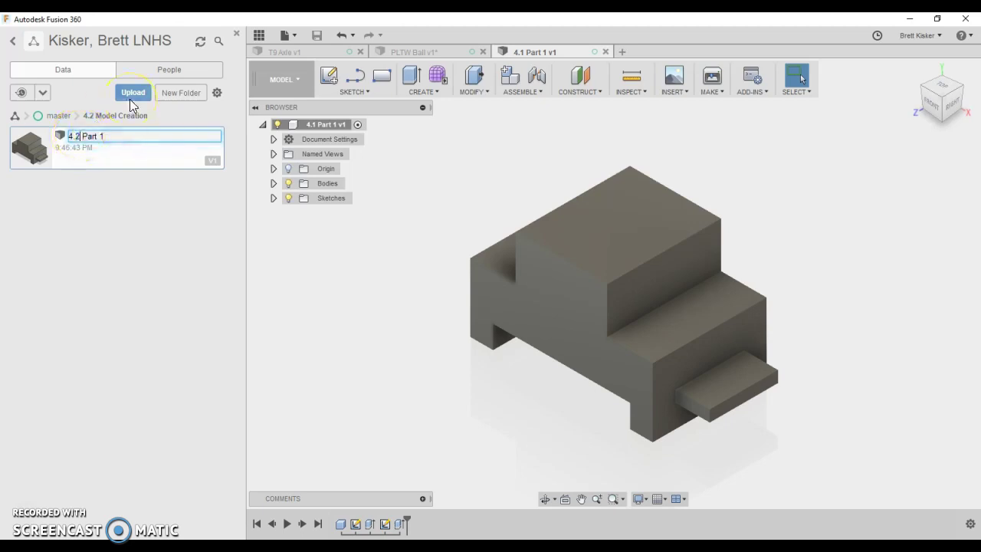
key("Return")
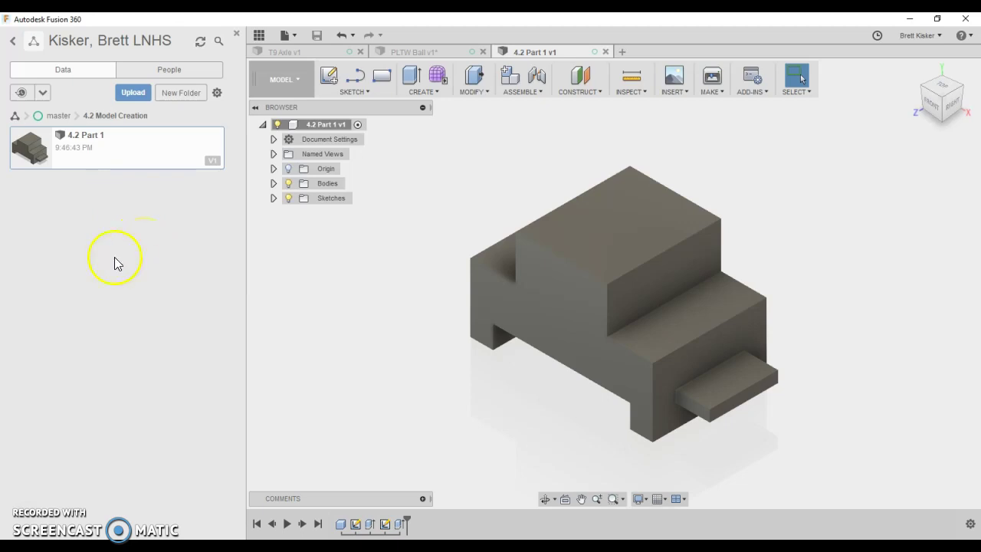
left_click(286, 36)
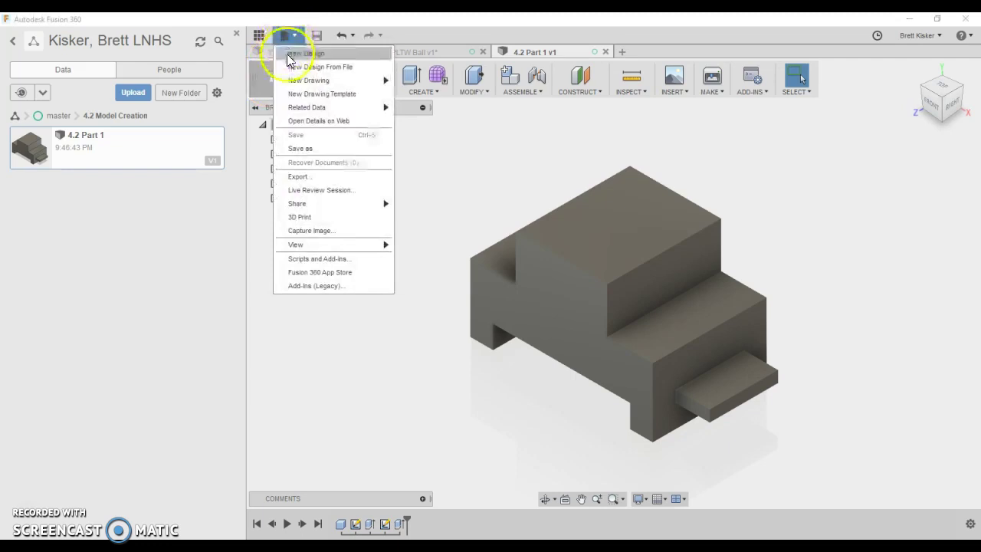
left_click(299, 54)
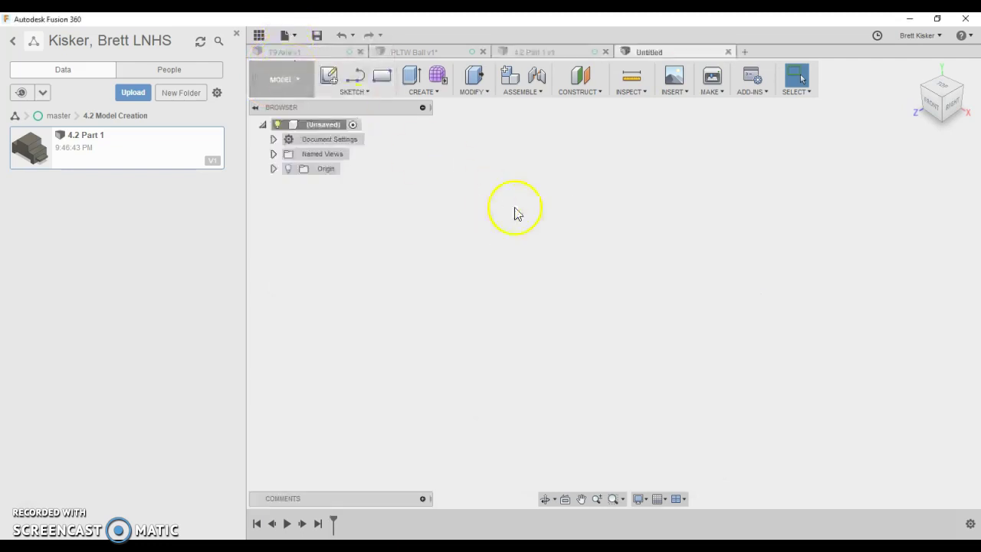
Review the teardrop plate drawing 4.1 Part 4.png in Photos, then return to Fusion 360
key("alt+Tab")
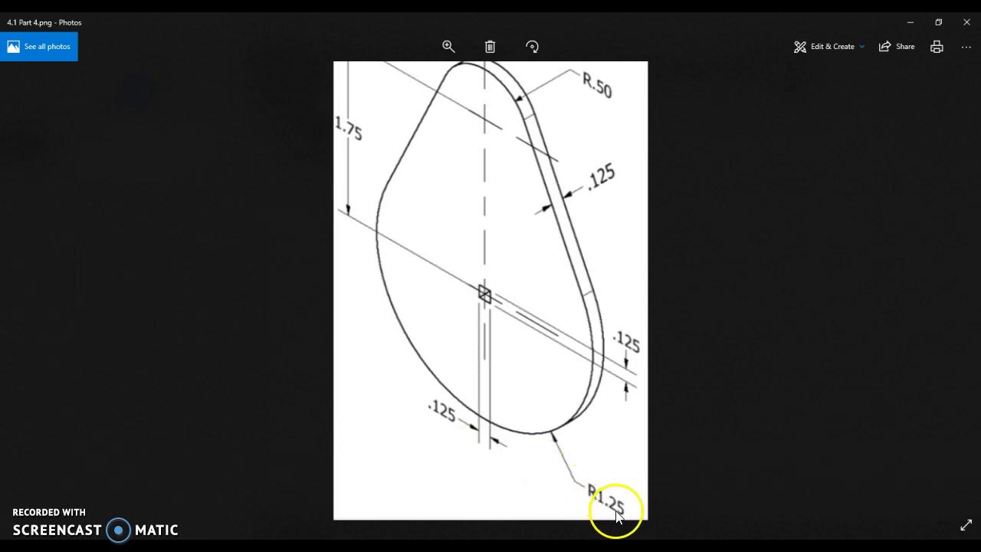
left_click(466, 546)
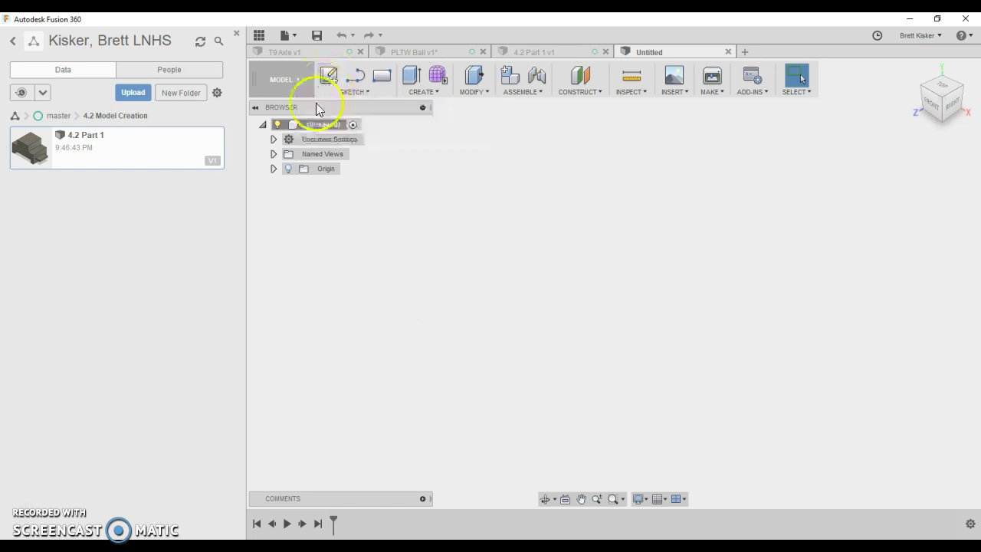
Confirm the document units are inches and begin a new sketch
left_click(273, 139)
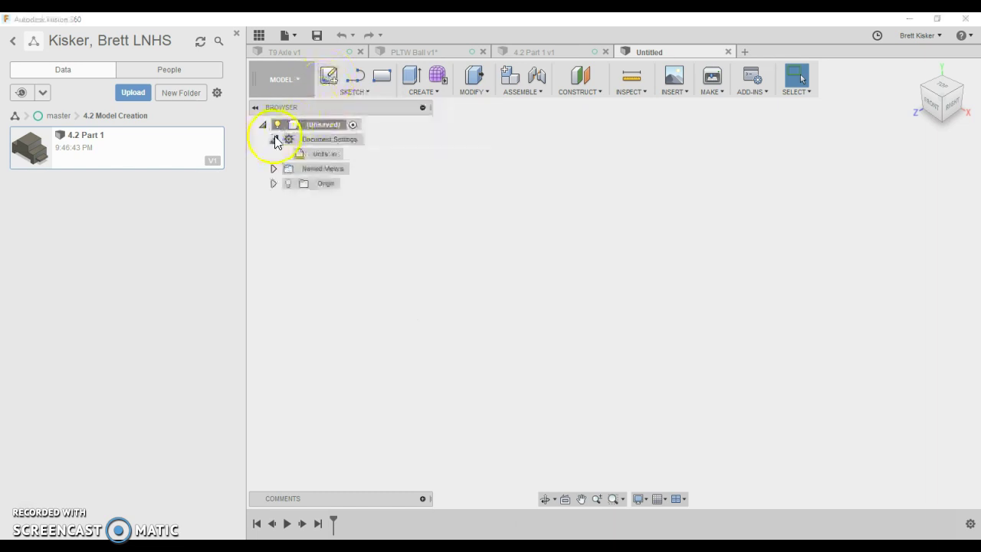
left_click(351, 154)
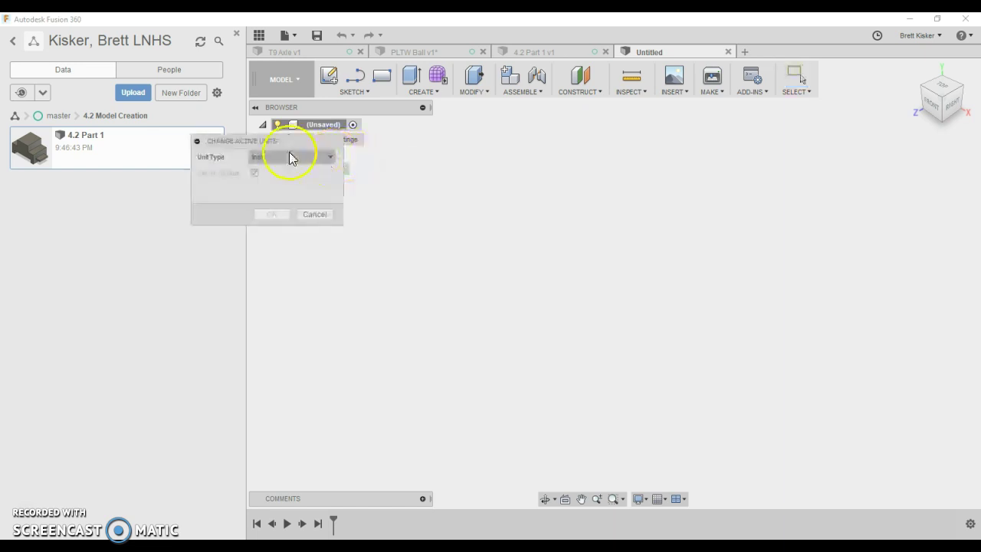
left_click(290, 157)
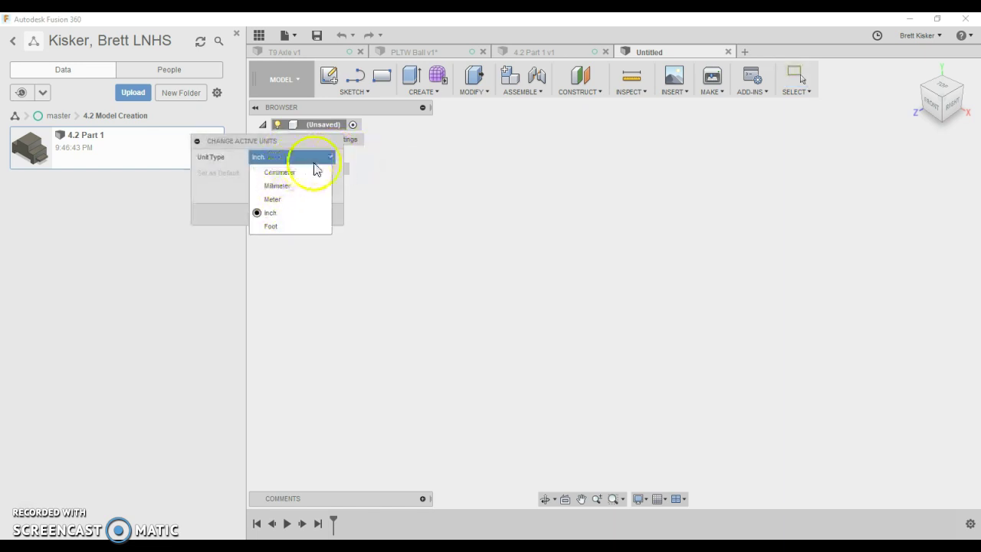
left_click(322, 154)
left_click(314, 214)
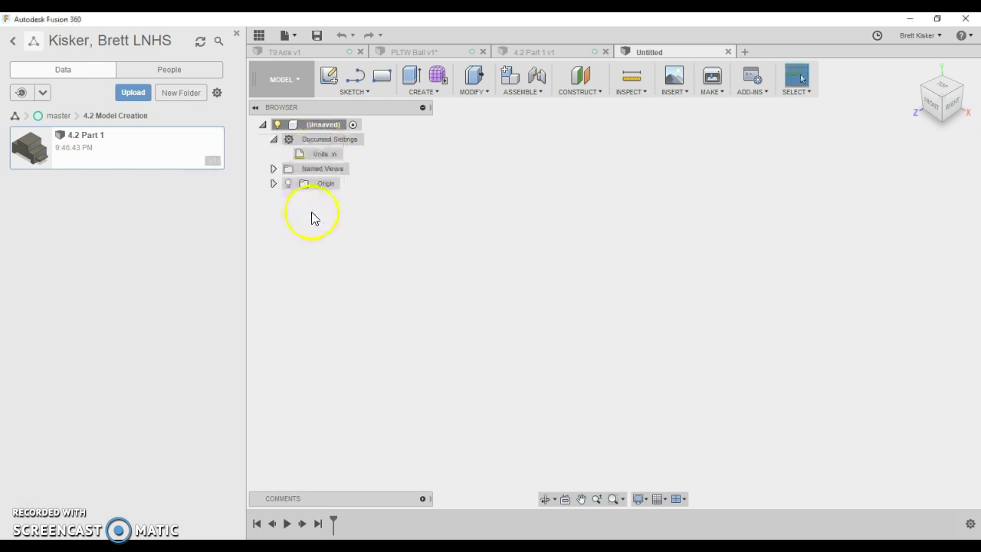
left_click(330, 75)
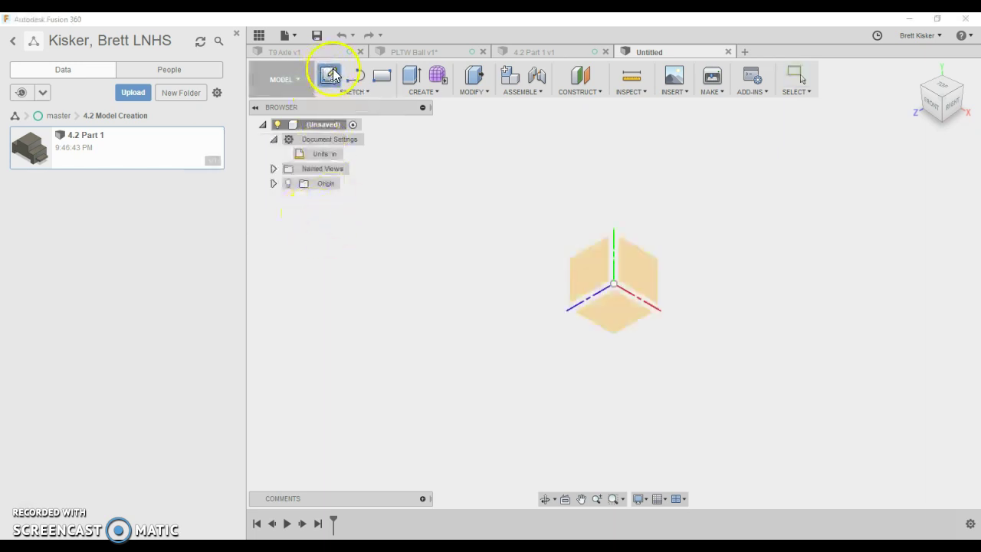
On the front plane, draw a centre-diameter circle at the origin with a 2.50 in diameter
left_click(640, 276)
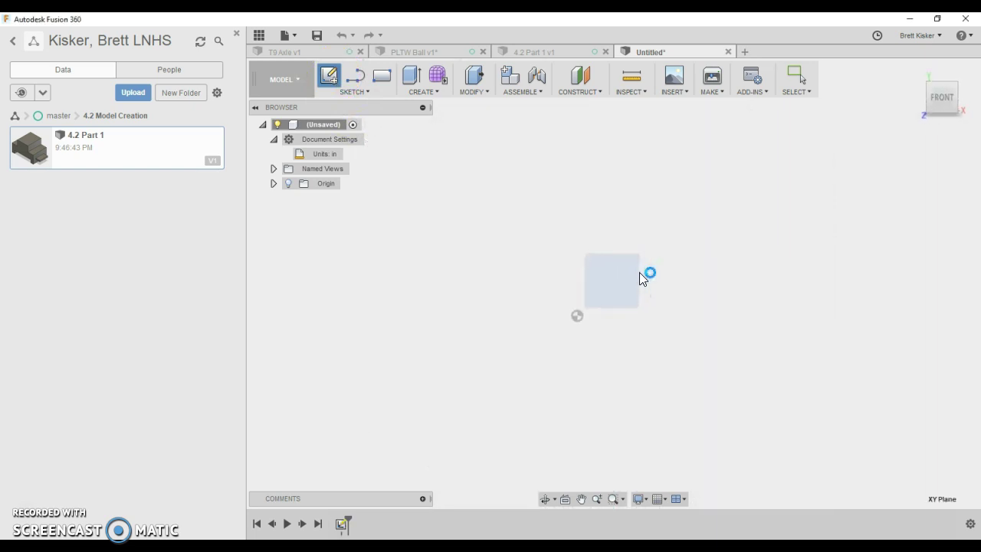
left_click(362, 92)
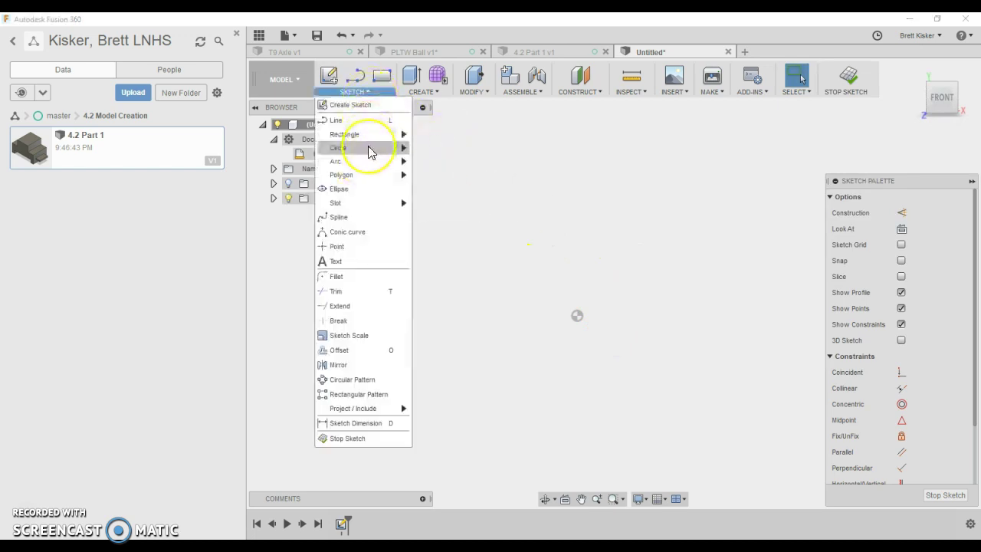
mouse_move(369, 151)
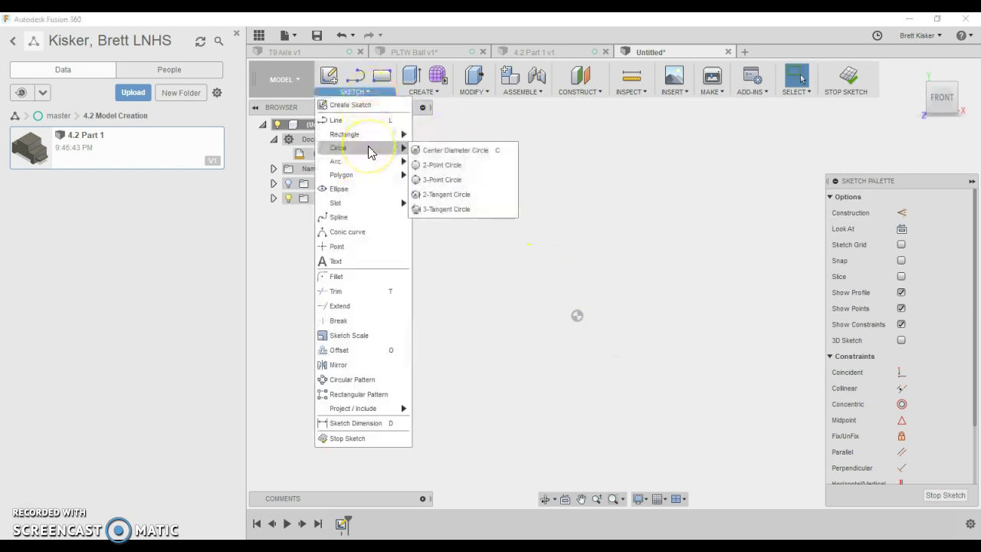
left_click(441, 151)
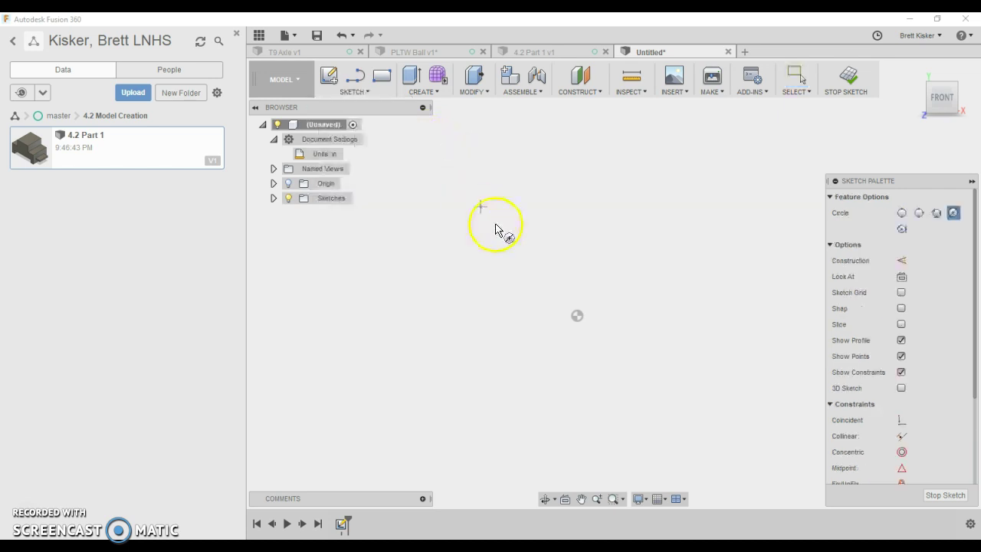
left_click(578, 316)
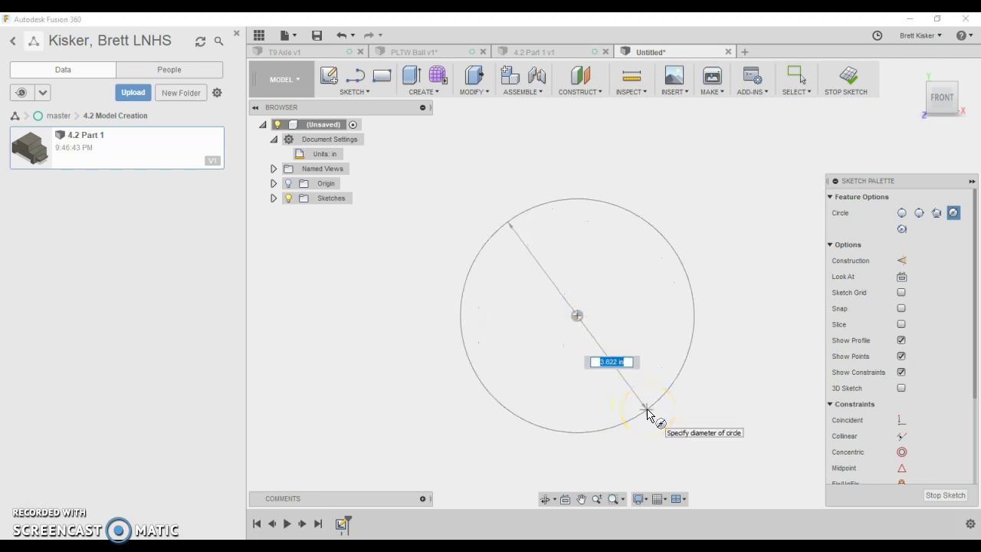
right_click(641, 389)
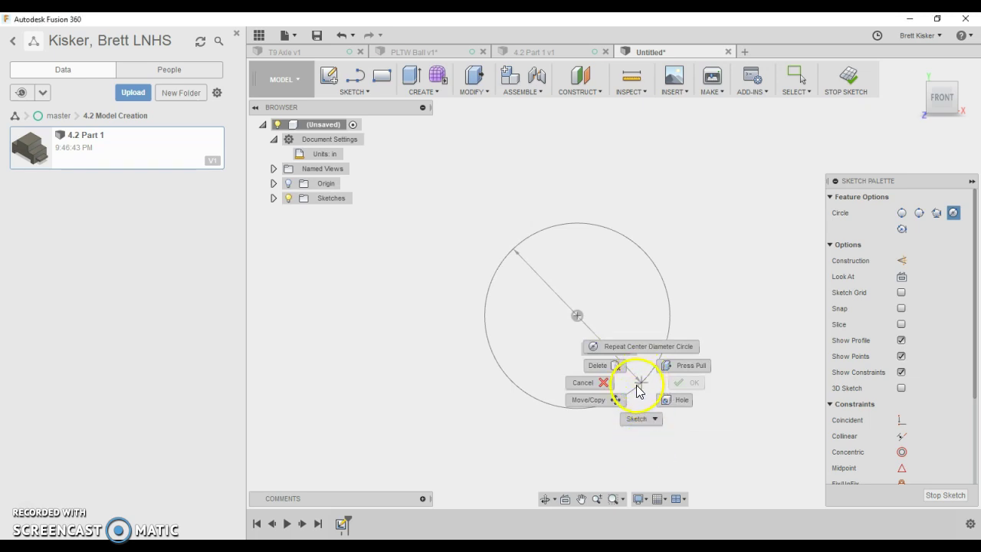
left_click(640, 380)
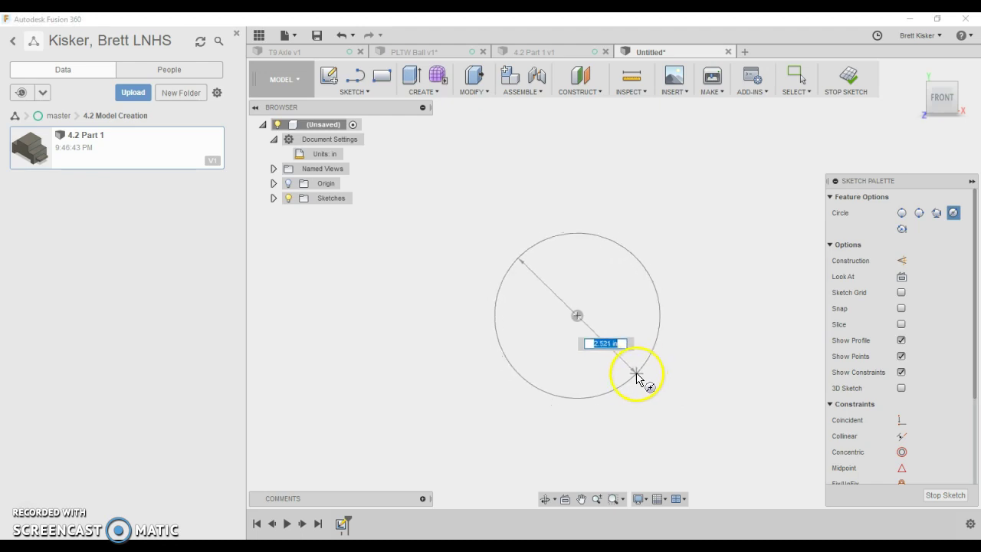
type("25")
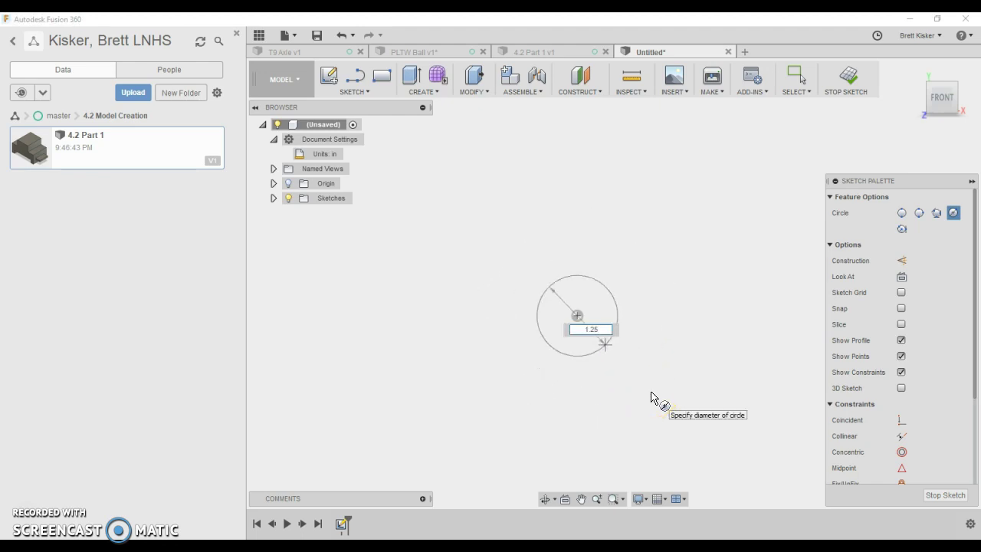
type("*2")
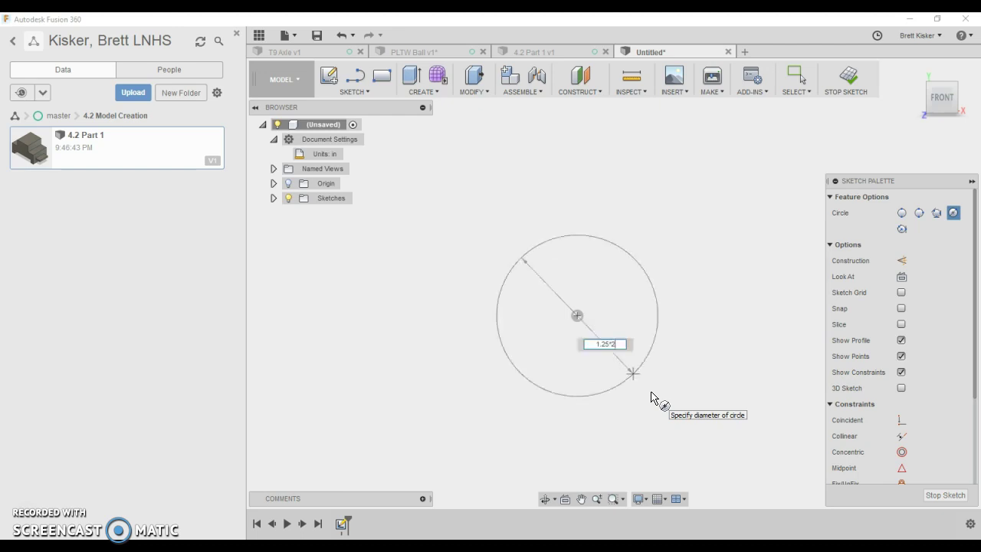
key("Tab")
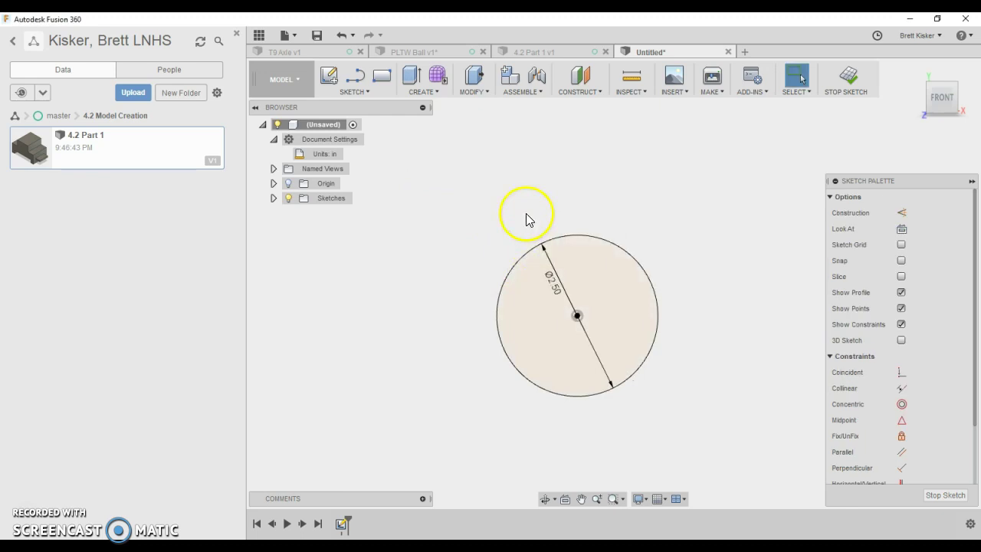
key("Return")
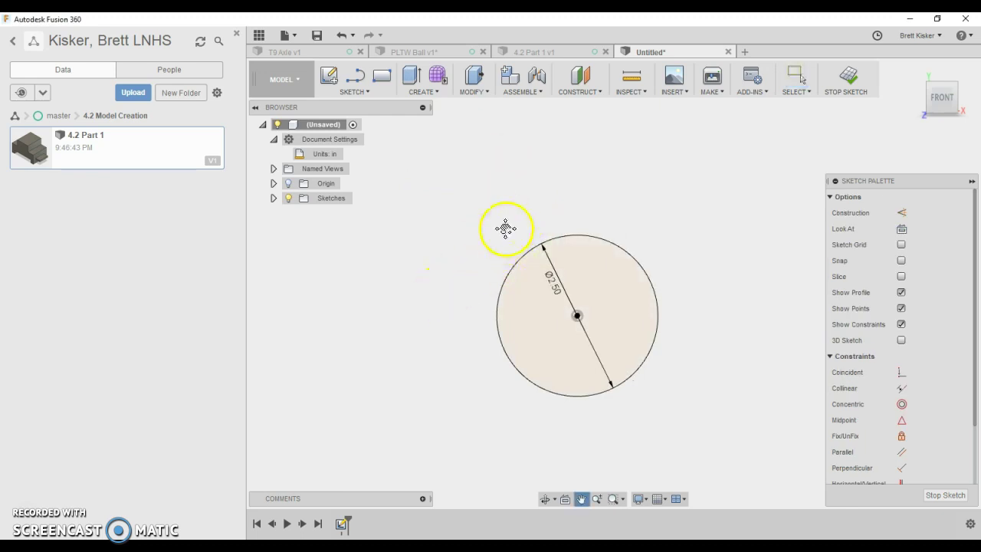
mouse_move(506, 228)
middle_mouse_down()
mouse_move(405, 391)
mouse_move(445, 289)
middle_mouse_up()
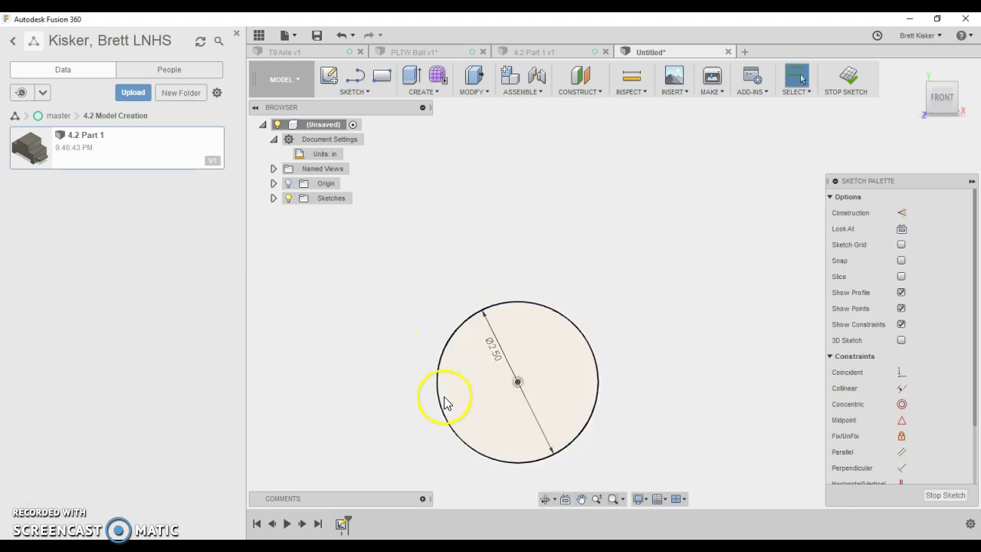
key("alt+Tab")
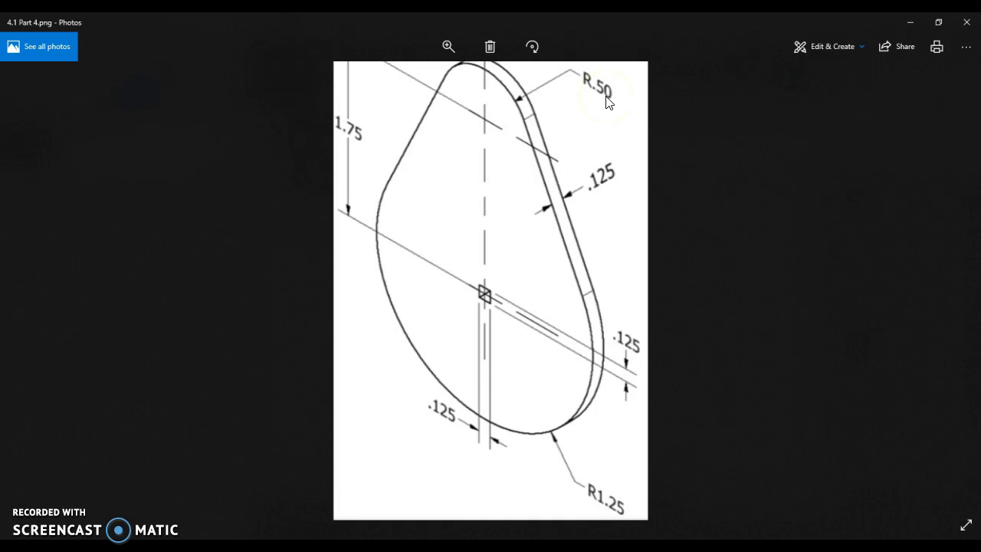
key("alt+Tab")
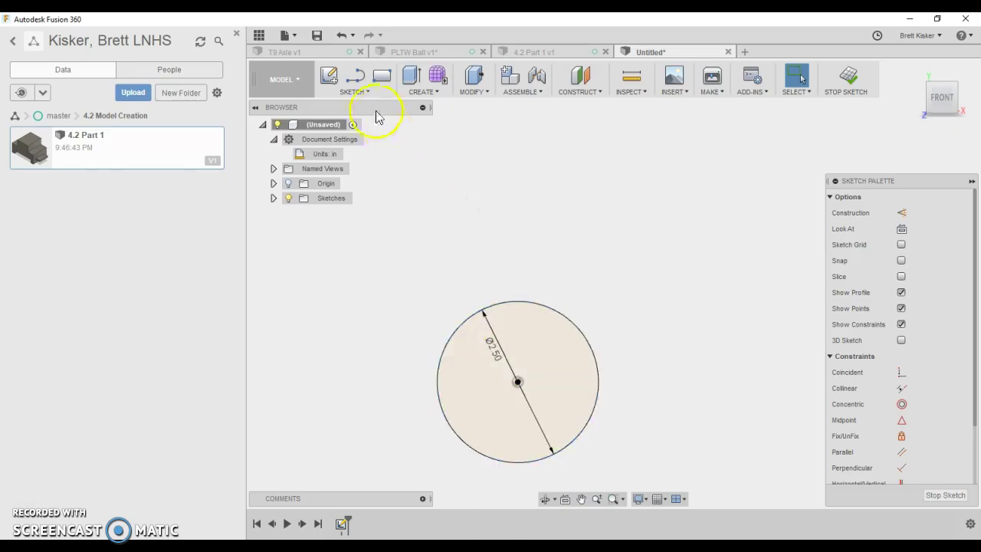
Draw a 1 in diameter circle above the 2.50 in circle, then bring up the reference drawing
key("c")
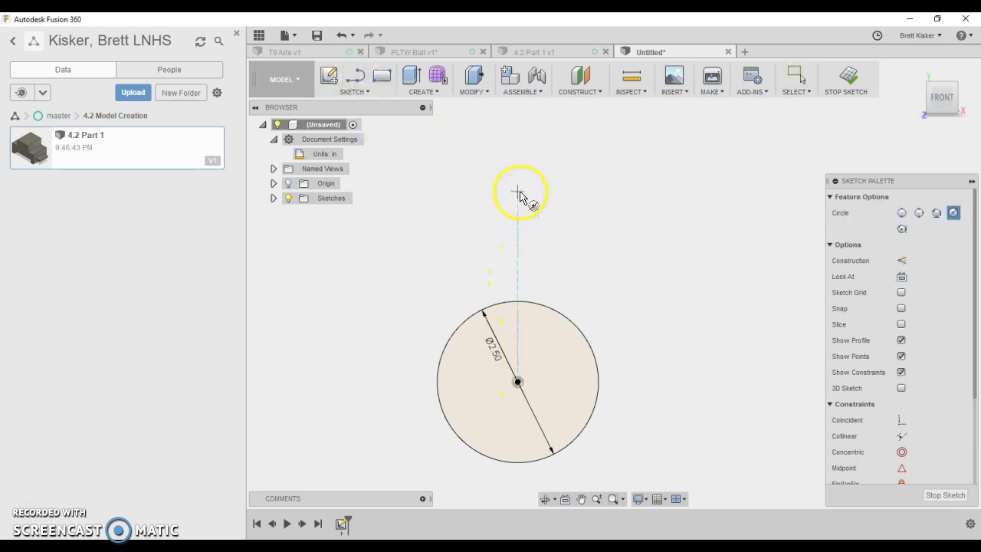
left_click(518, 181)
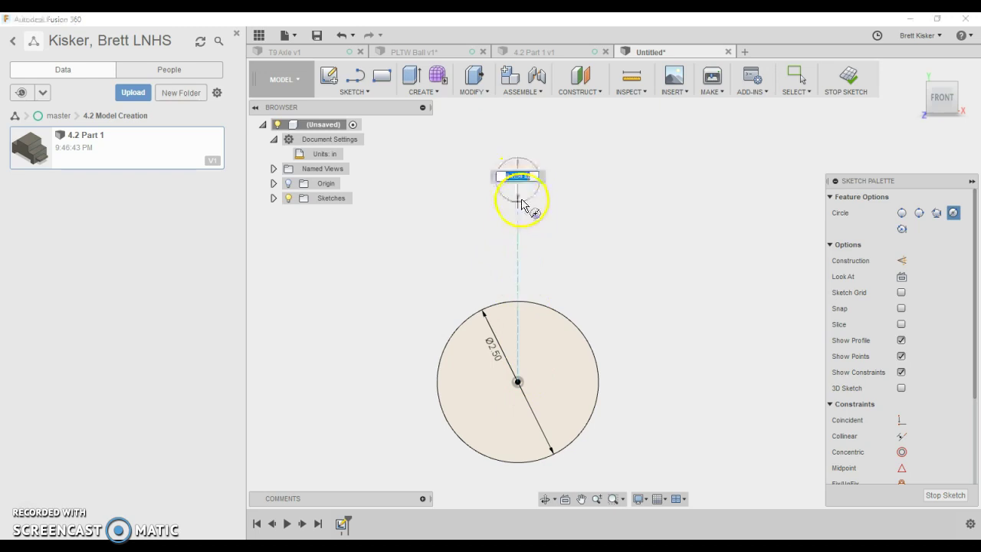
type("1")
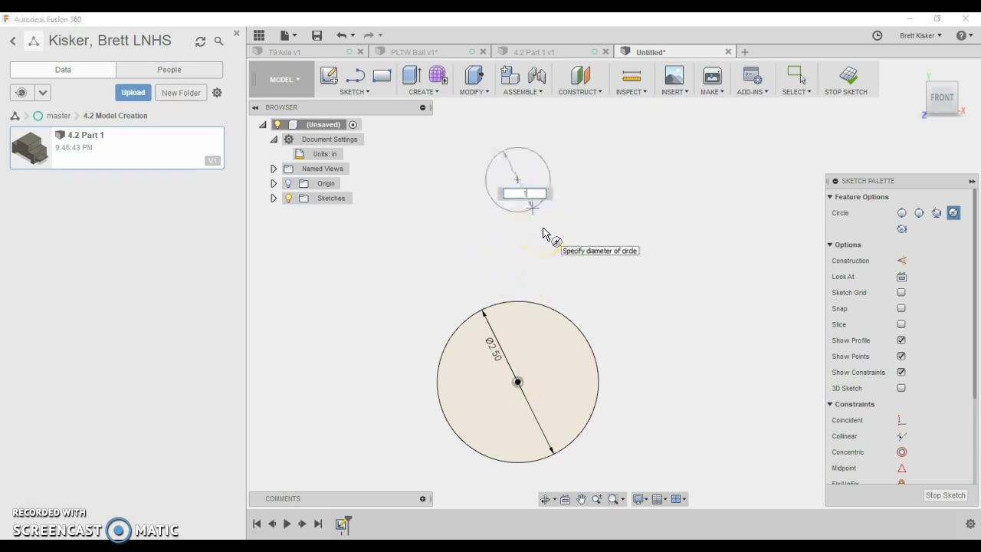
key("Return")
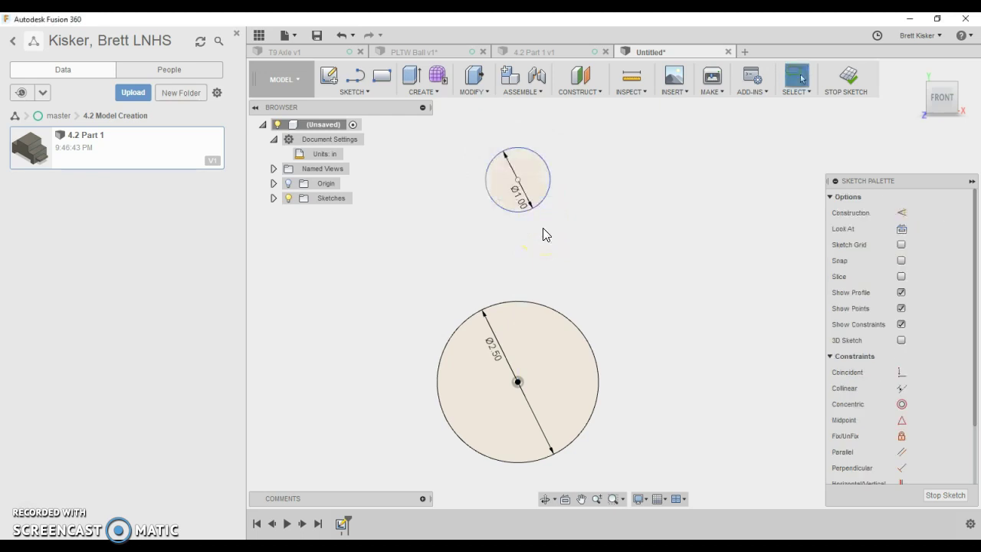
right_click(612, 255)
left_click(611, 256)
key("alt+Tab")
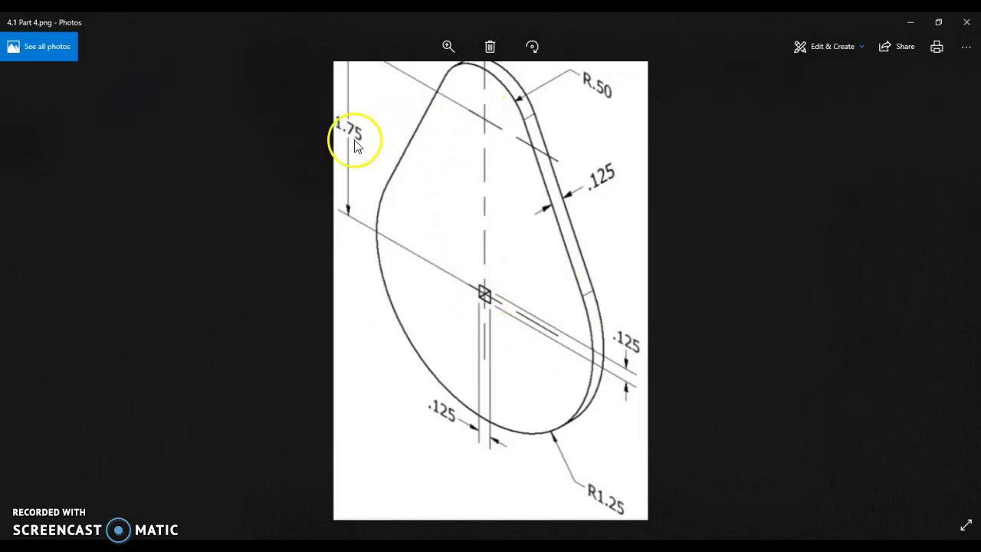
Note the 1.75 in centre spacing on the drawing and return to the Fusion 360 sketch
key("alt+Tab")
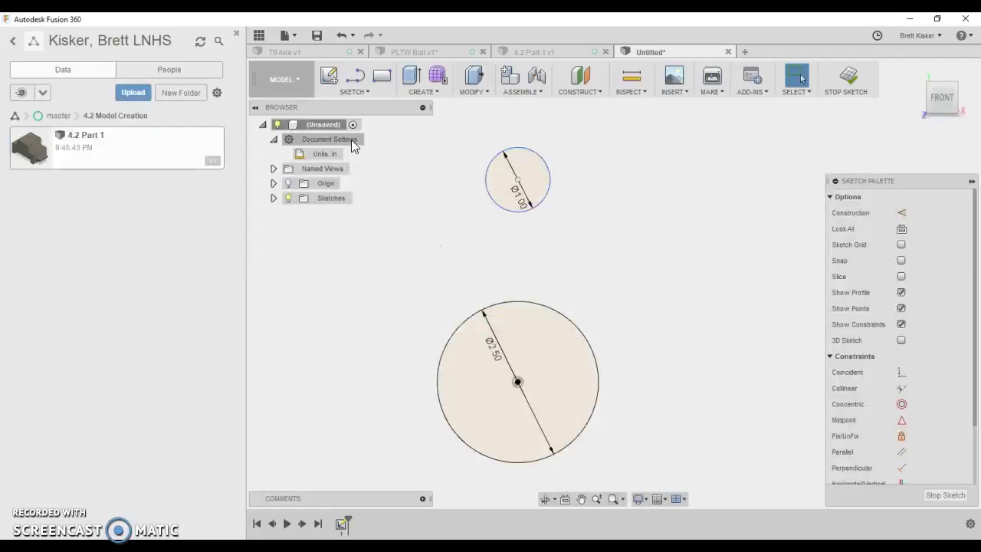
Dimension the distance between the two circle centres as 1.75 in
key("d")
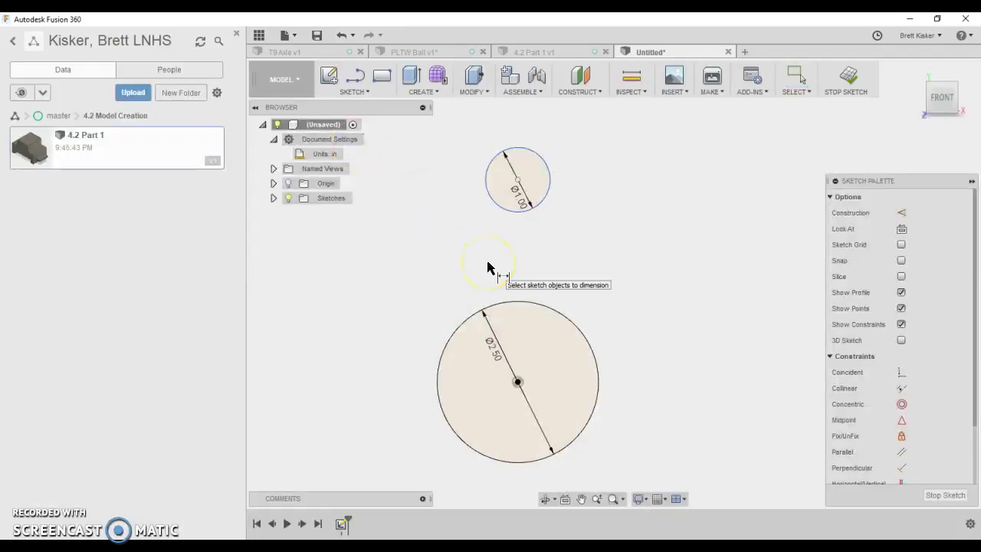
left_click(519, 382)
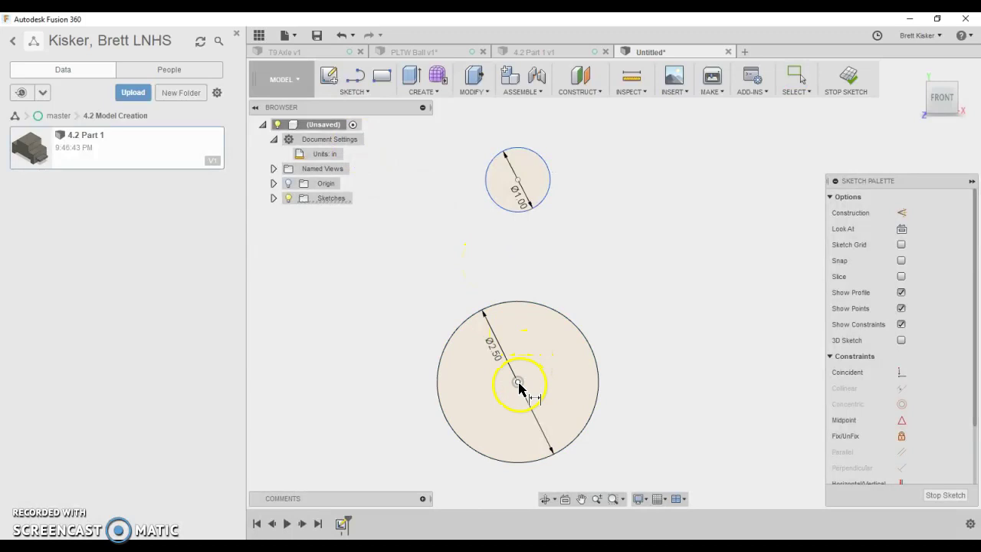
left_click(515, 187)
left_click(411, 283)
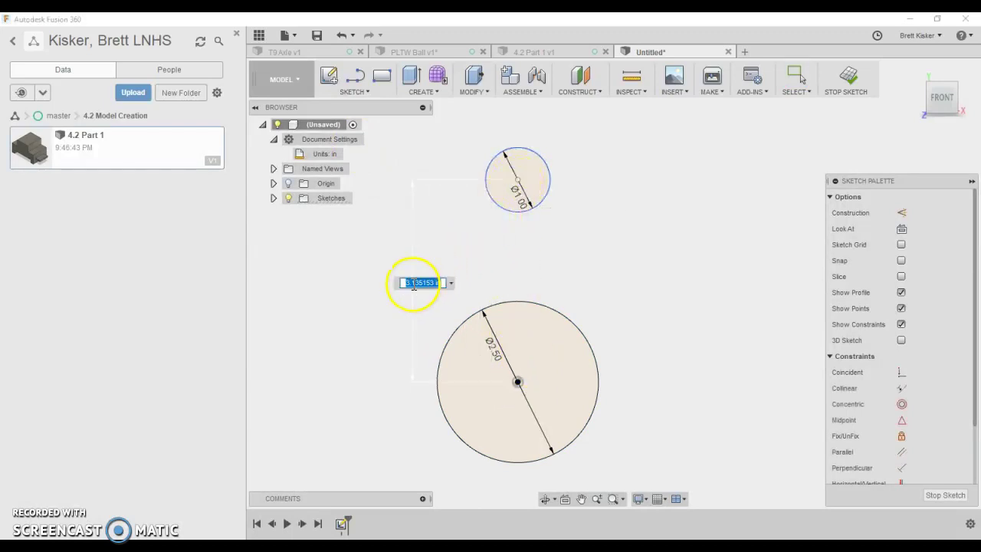
type("1")
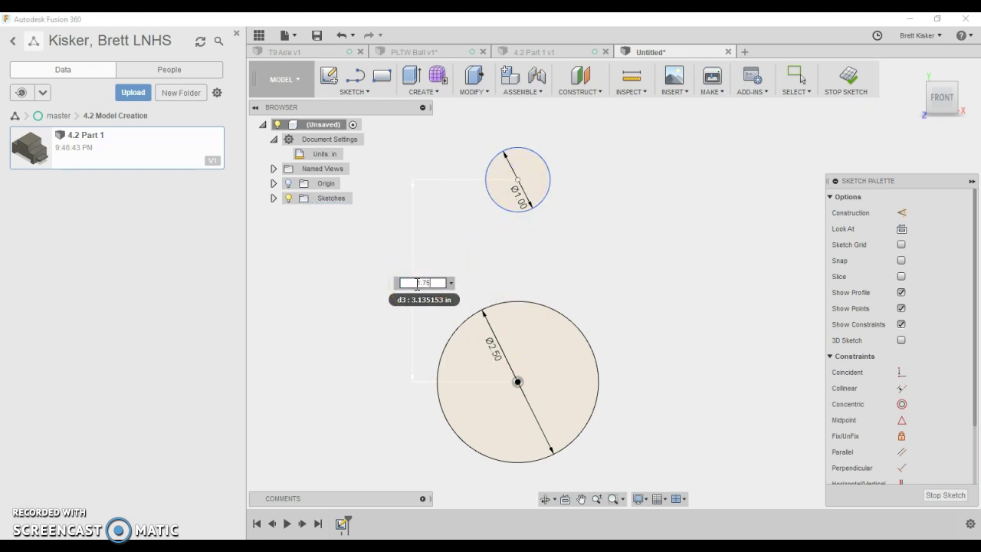
type(".75")
key("Return")
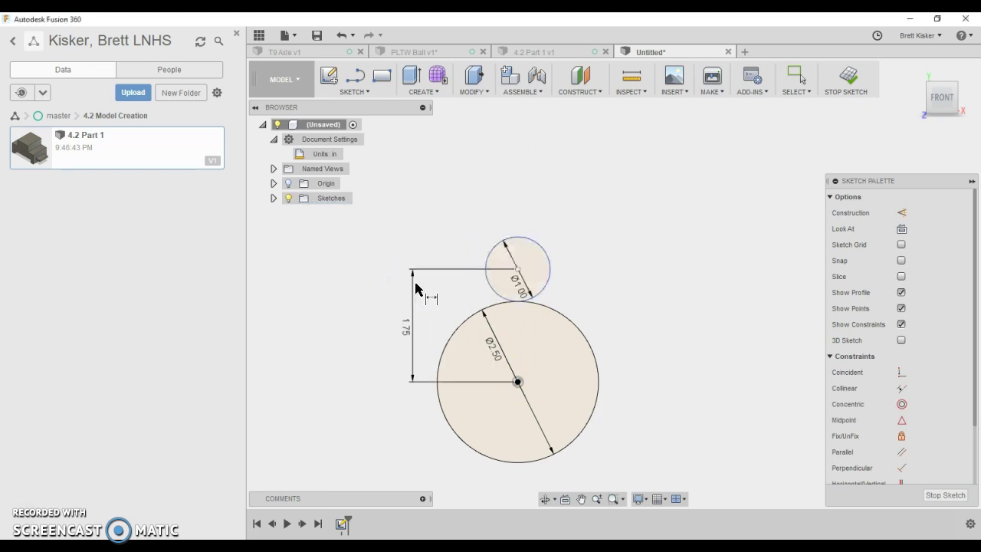
left_click(610, 234)
left_click(659, 213)
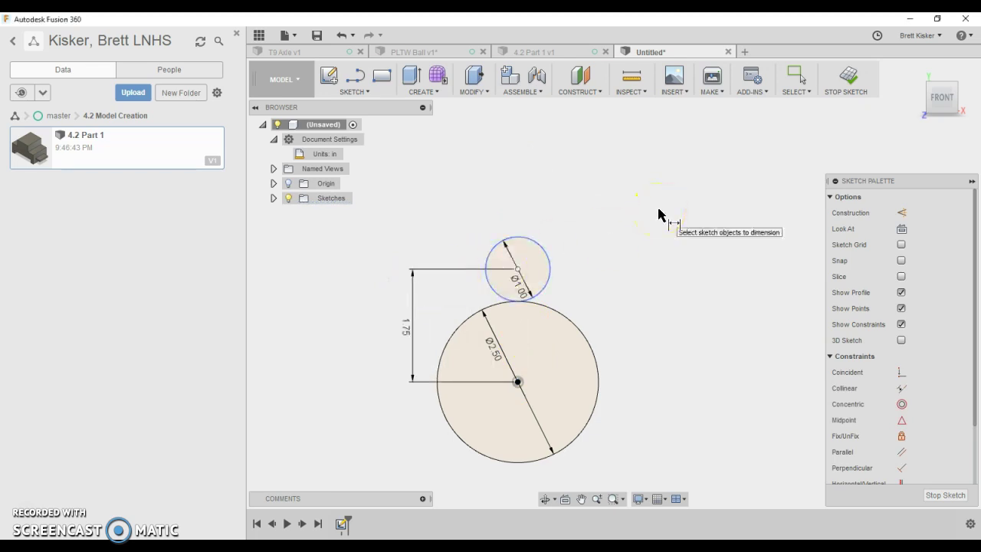
key("Escape")
left_click(529, 244)
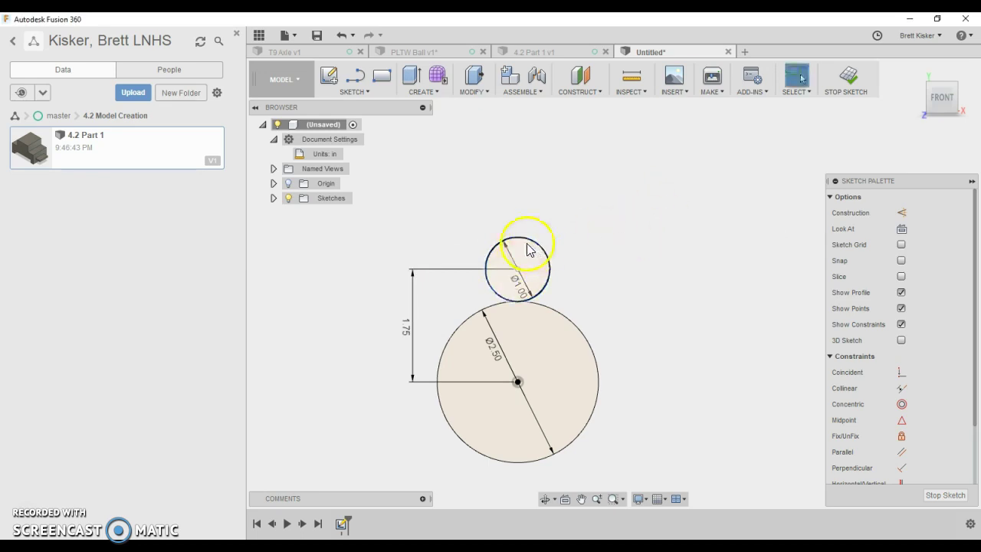
Add a vertical constraint aligning the 1 in circle's centre above the 2.50 in circle's centre
left_click_drag(529, 244, 773, 261)
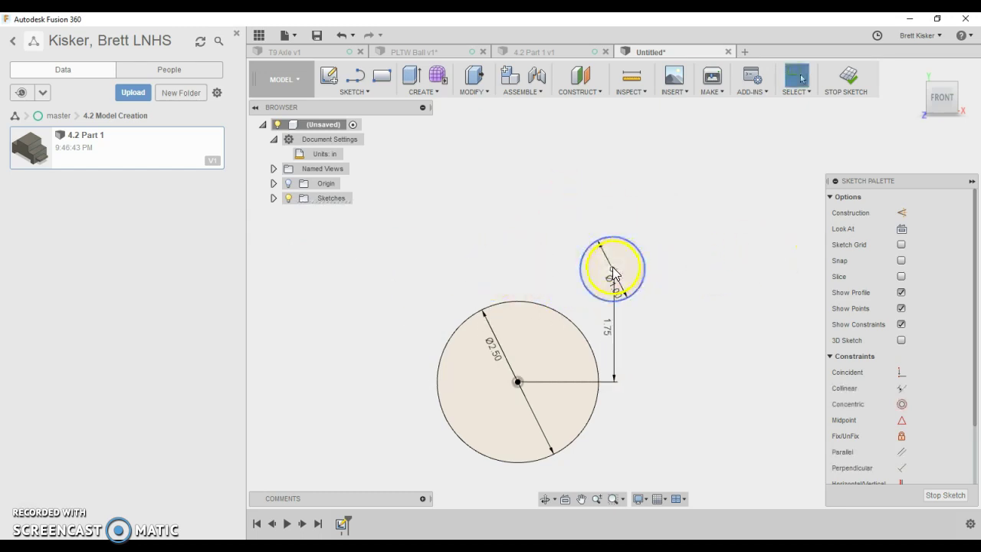
left_click_drag(616, 272, 499, 248)
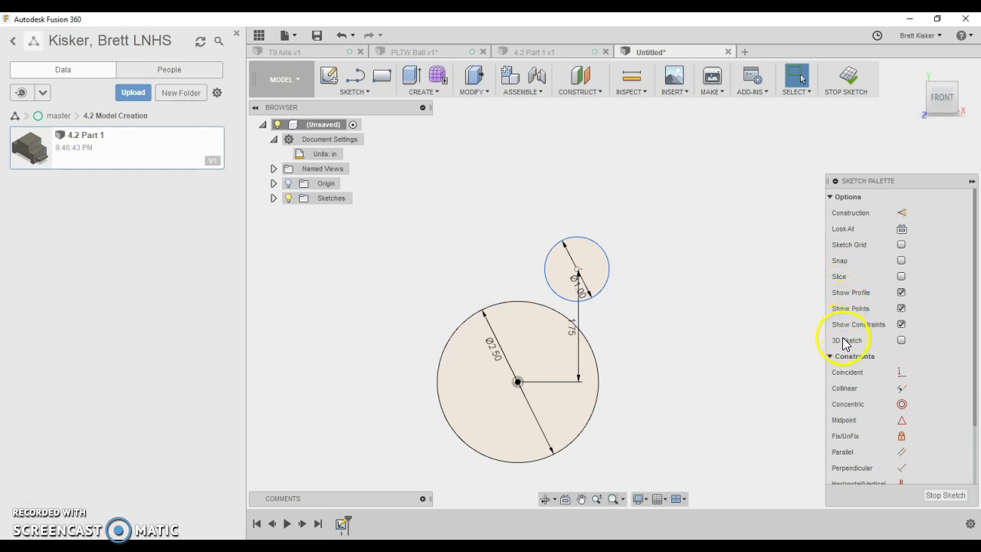
scroll(843, 341, "down", 2)
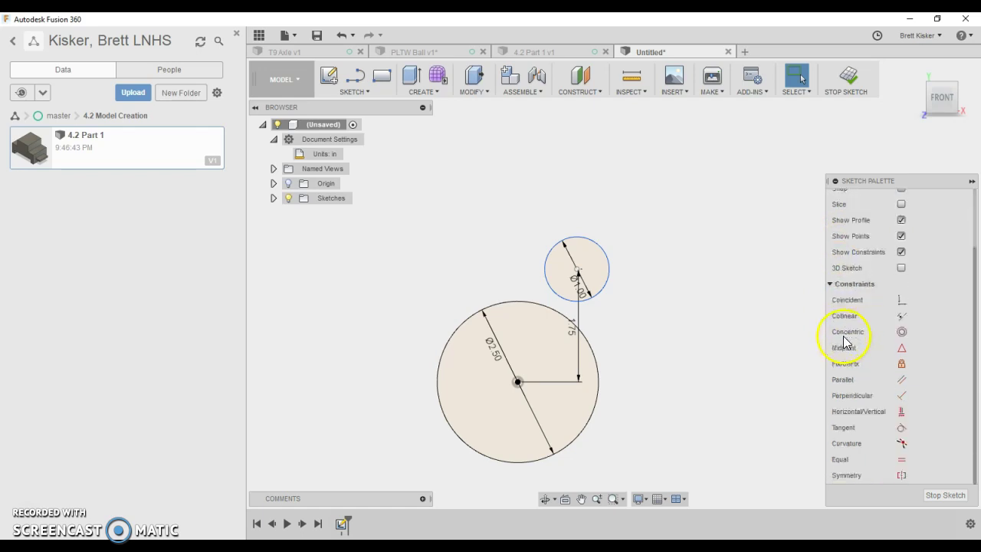
left_click(902, 414)
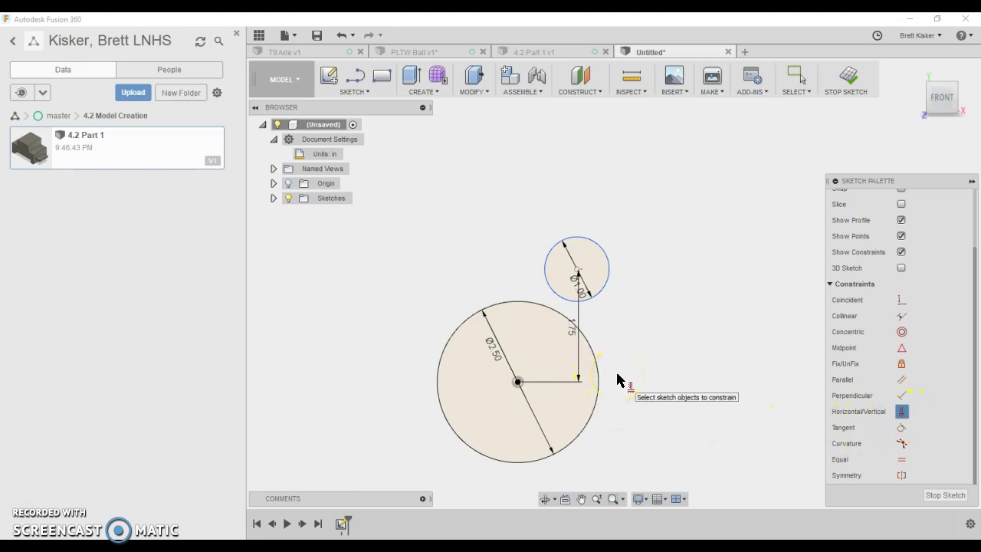
left_click(577, 274)
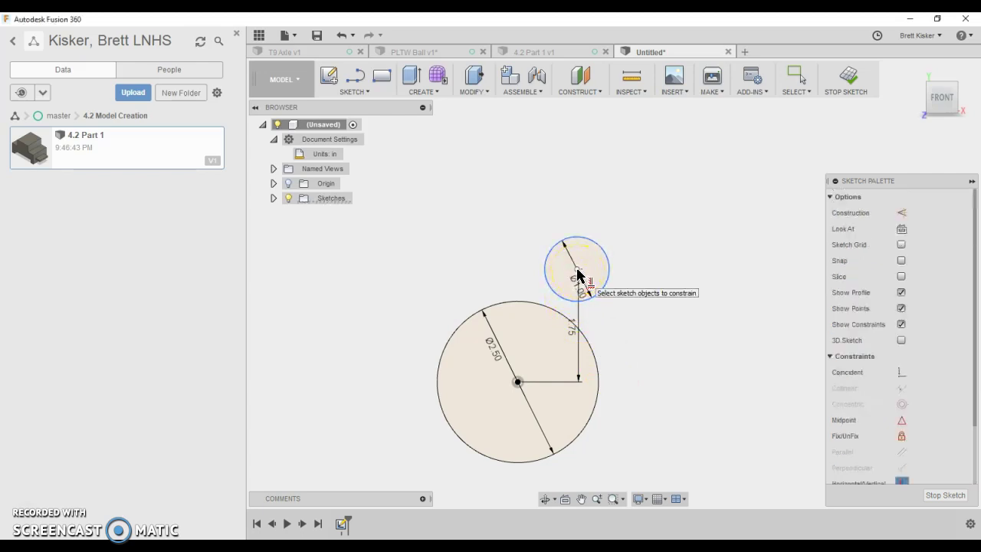
left_click(519, 382)
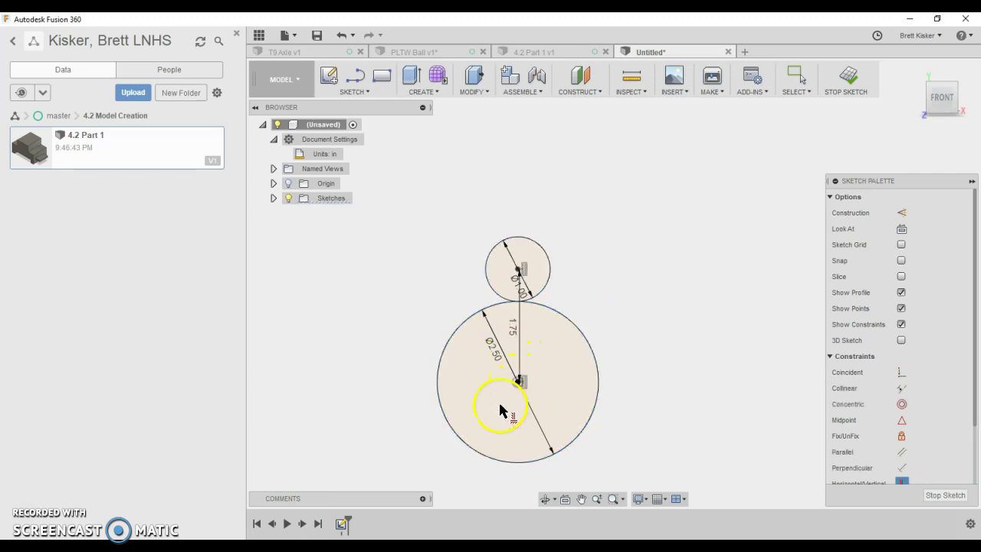
left_click(337, 431)
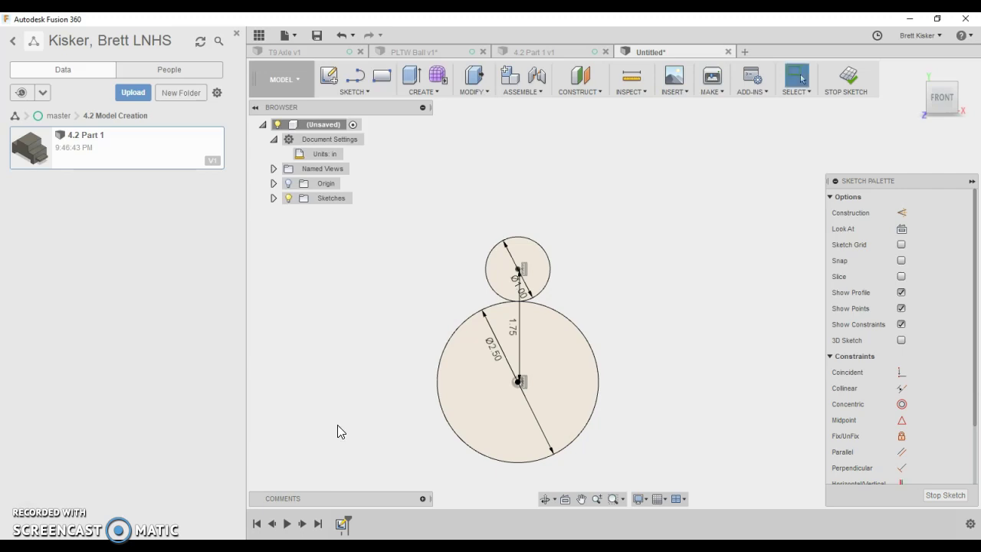
mouse_move(526, 259)
left_mouse_down()
mouse_move(526, 241)
mouse_move(526, 274)
left_mouse_up()
Draw a slanted line from left of the large circle up past the small circle
left_click(546, 216)
left_click(368, 94)
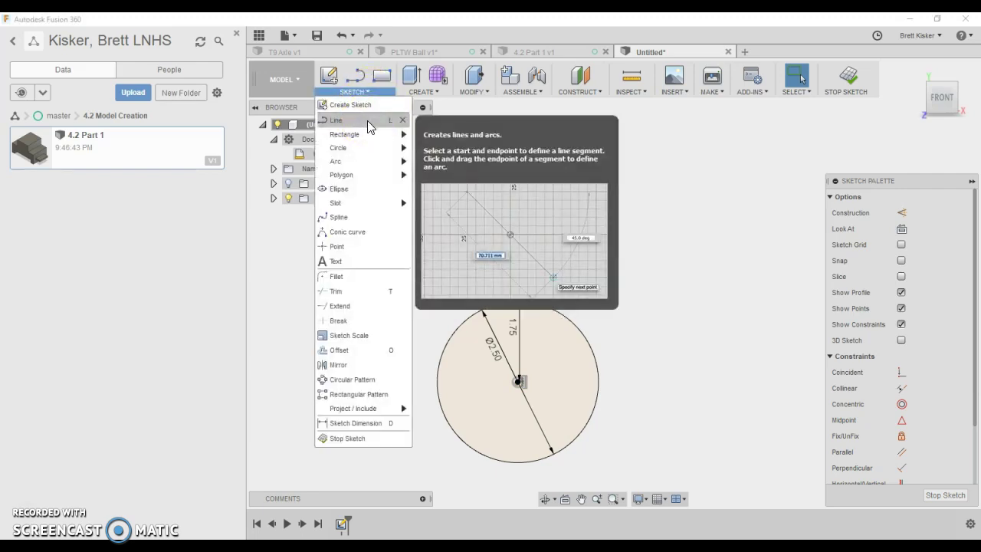
left_click(367, 121)
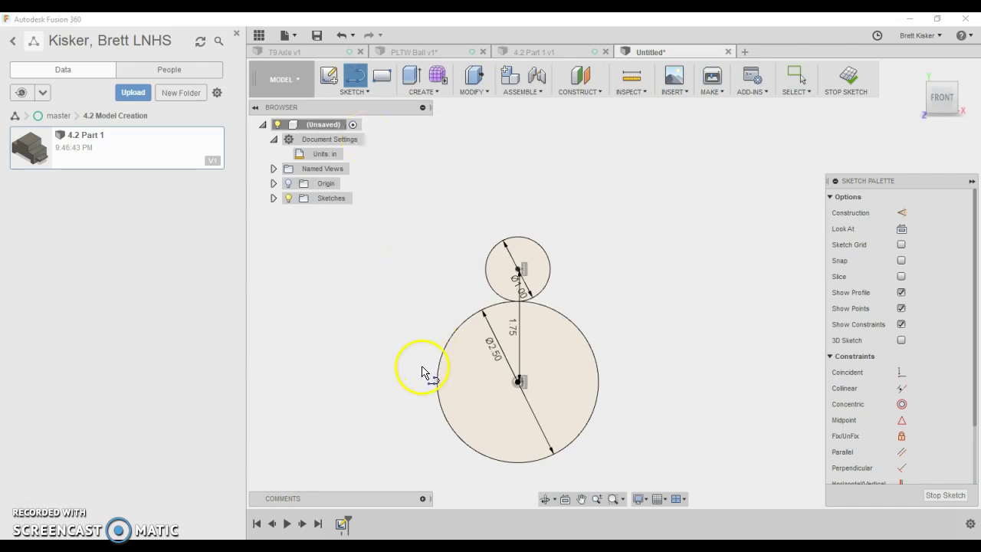
left_click(395, 397)
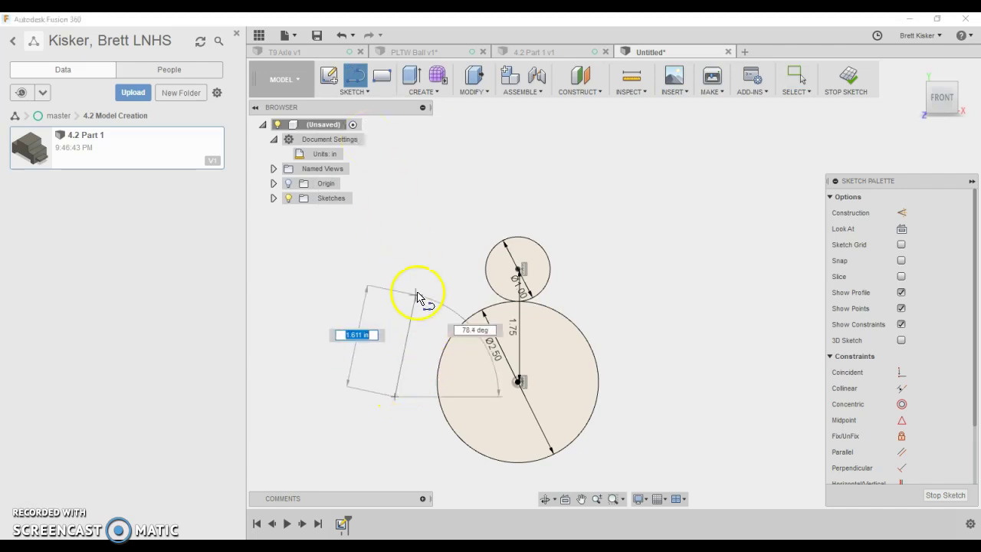
left_click(492, 197)
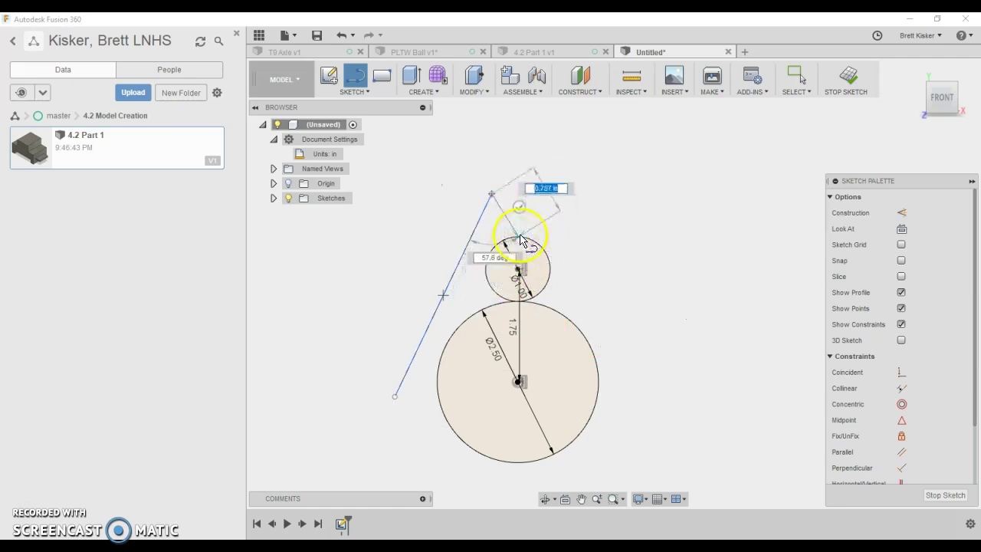
right_click(523, 210)
left_click(560, 217)
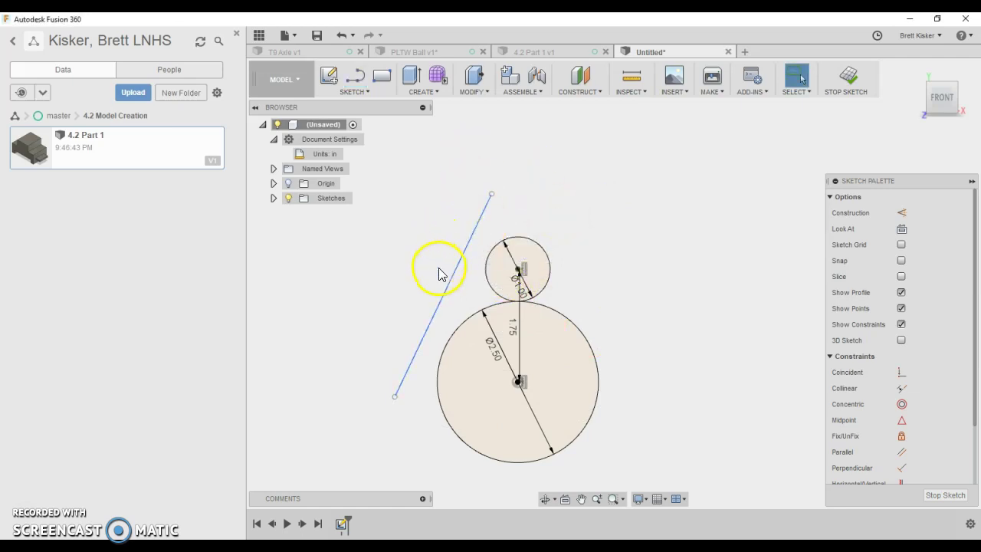
Draw a second slanted line up the right side of the two circles
key("l")
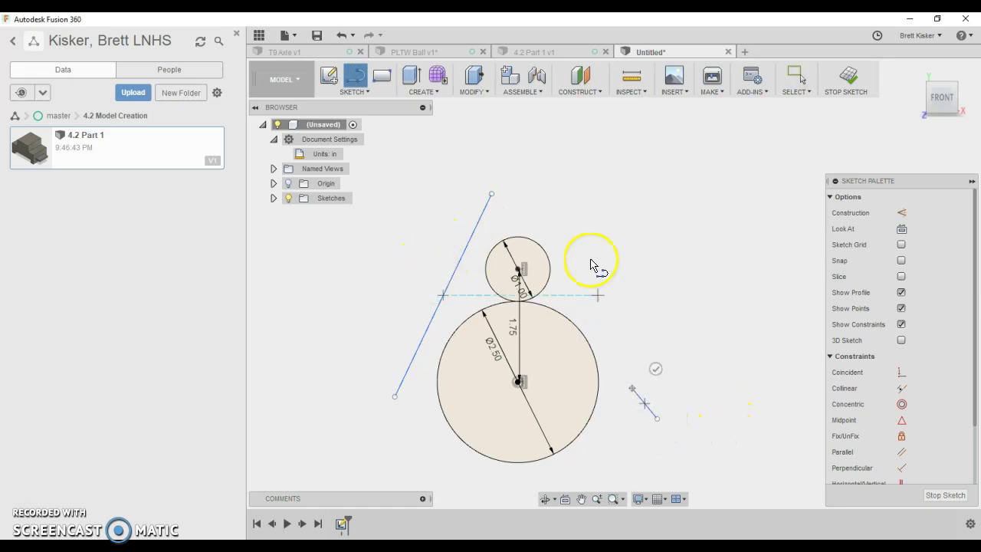
left_click(558, 193)
right_click(560, 198)
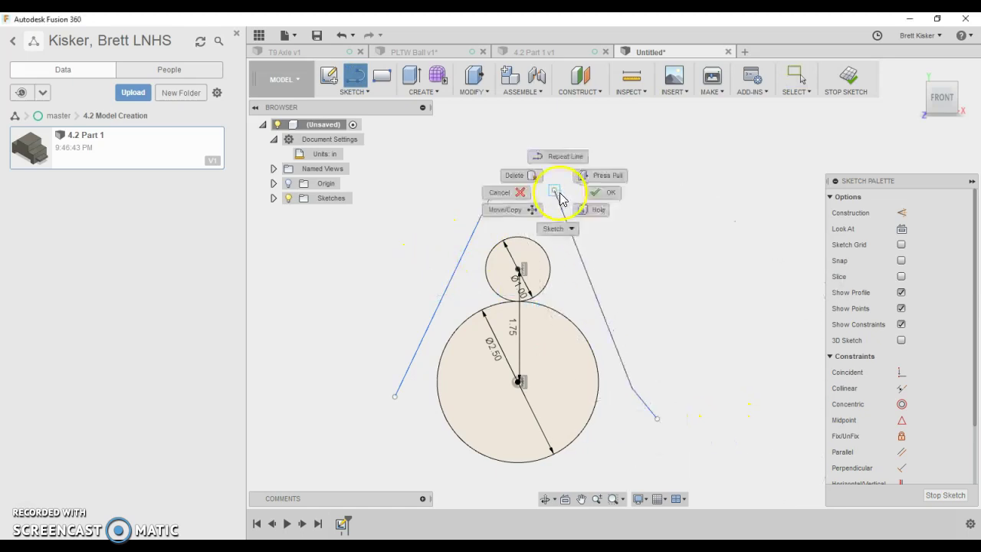
left_click(591, 201)
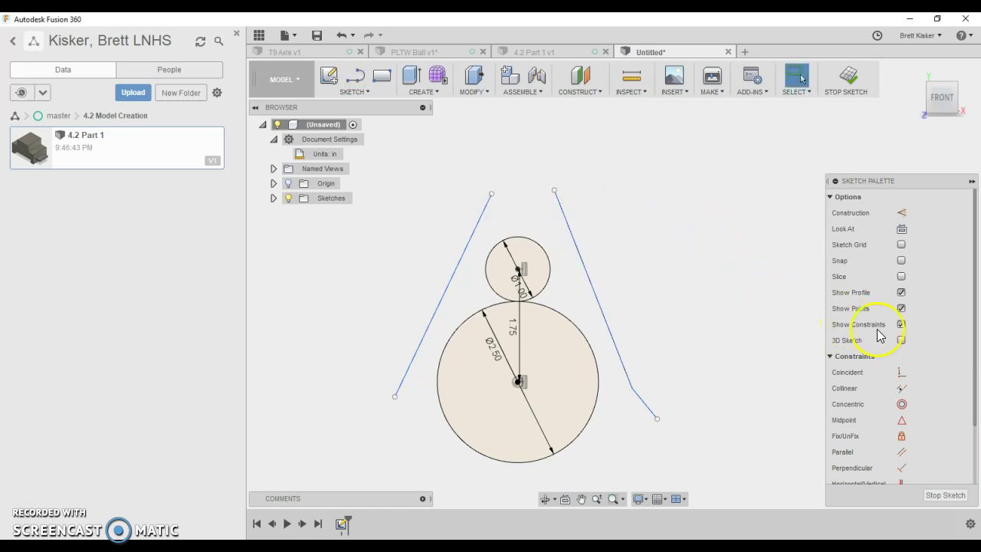
Constrain the right line tangent to the 2.50 in circle
scroll(923, 361, "down", 2)
scroll(916, 371, "down", 2)
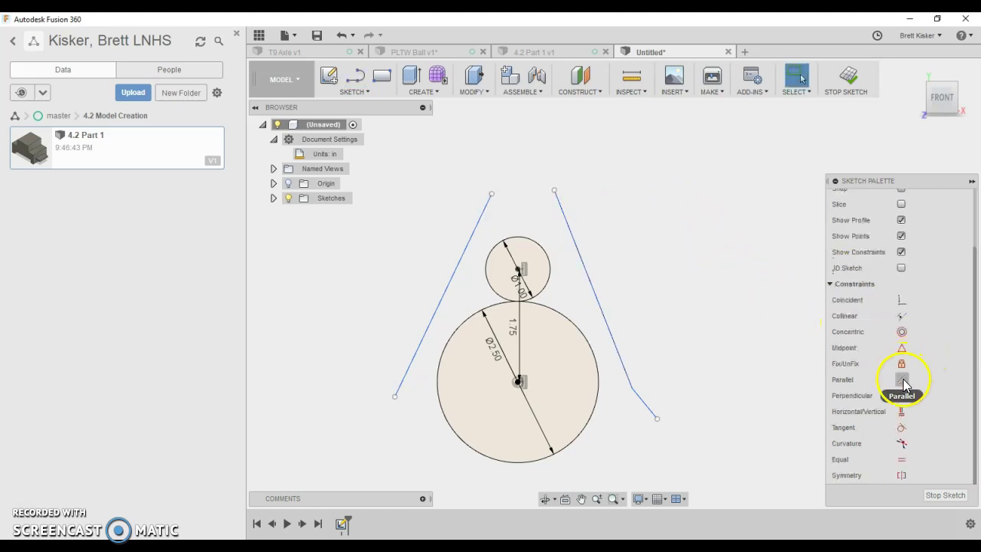
left_click(900, 429)
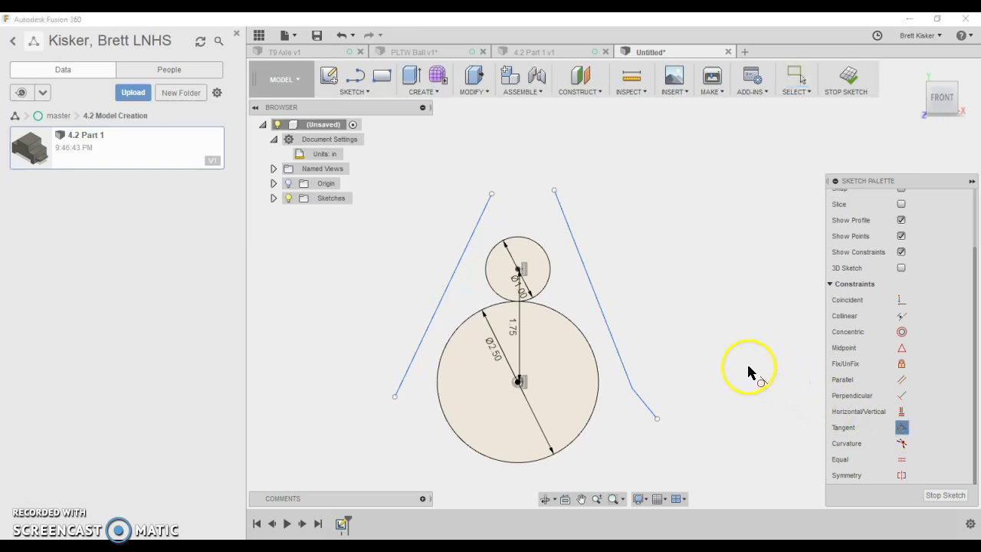
left_click(618, 356)
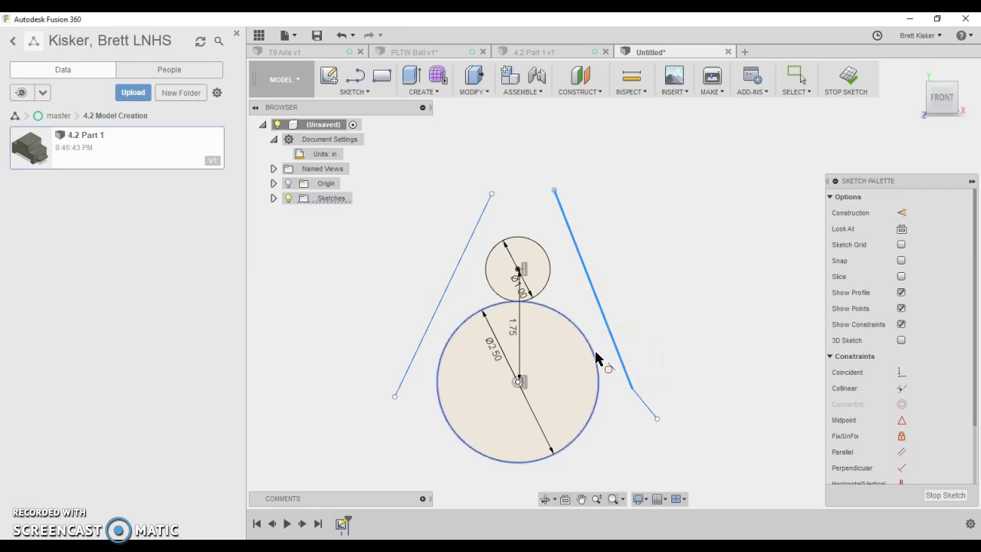
left_click(594, 357)
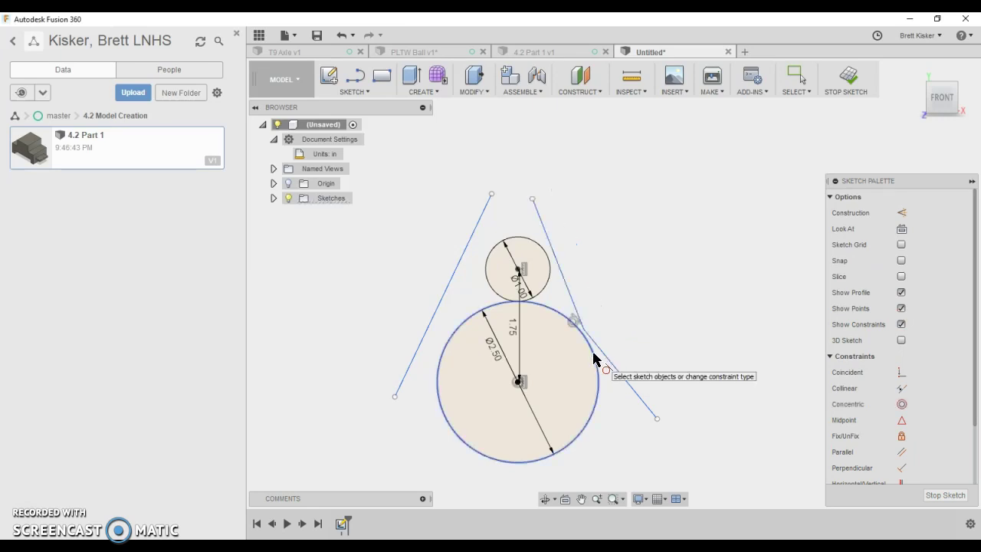
left_click(631, 446)
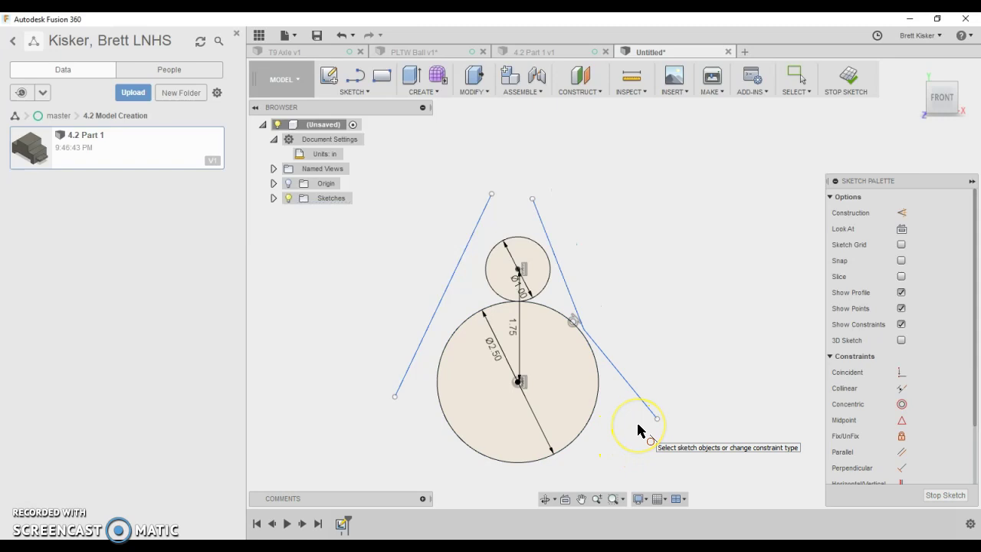
key("Escape")
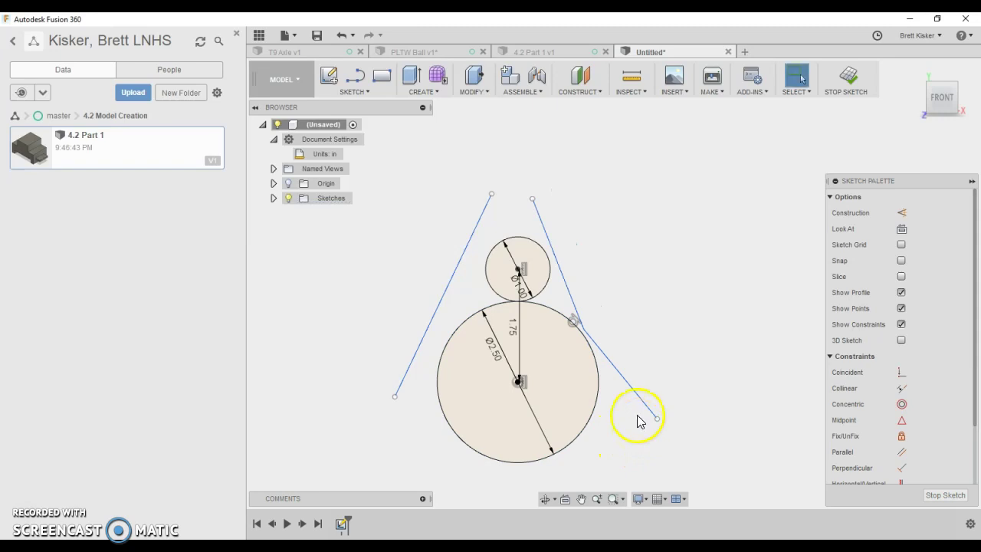
Delete the leftover lower segment of the right line and reposition its lower endpoint
left_click(613, 368)
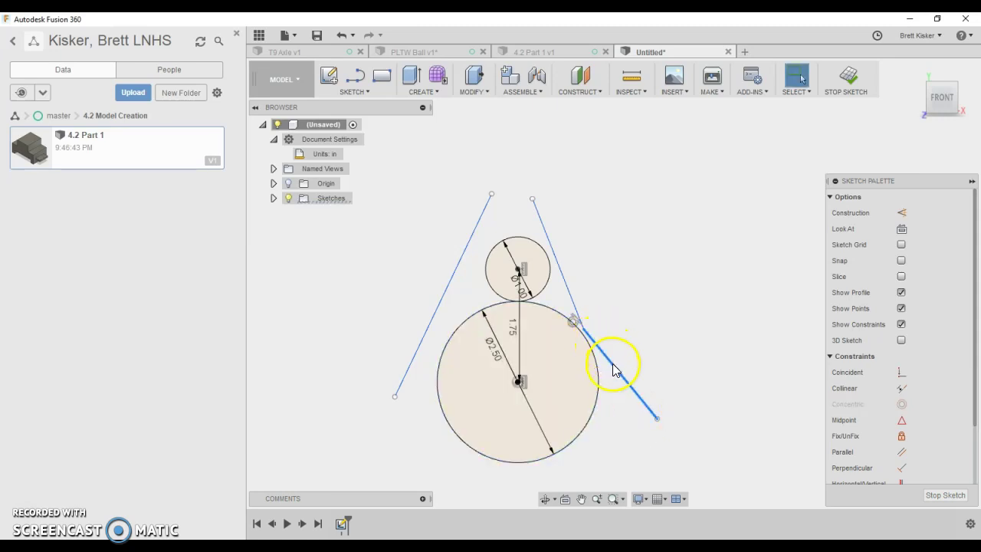
key("Delete")
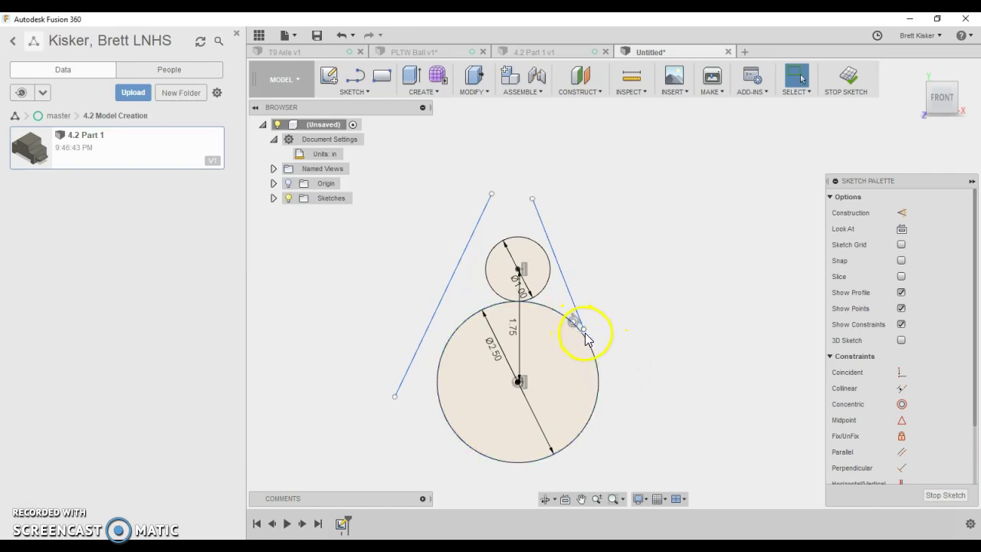
mouse_move(580, 330)
left_mouse_down()
mouse_move(639, 434)
mouse_move(564, 417)
mouse_move(536, 367)
mouse_move(565, 329)
mouse_move(475, 295)
mouse_move(444, 240)
mouse_move(366, 225)
mouse_move(376, 268)
mouse_move(299, 205)
mouse_move(314, 172)
mouse_move(285, 213)
mouse_move(253, 196)
left_mouse_up()
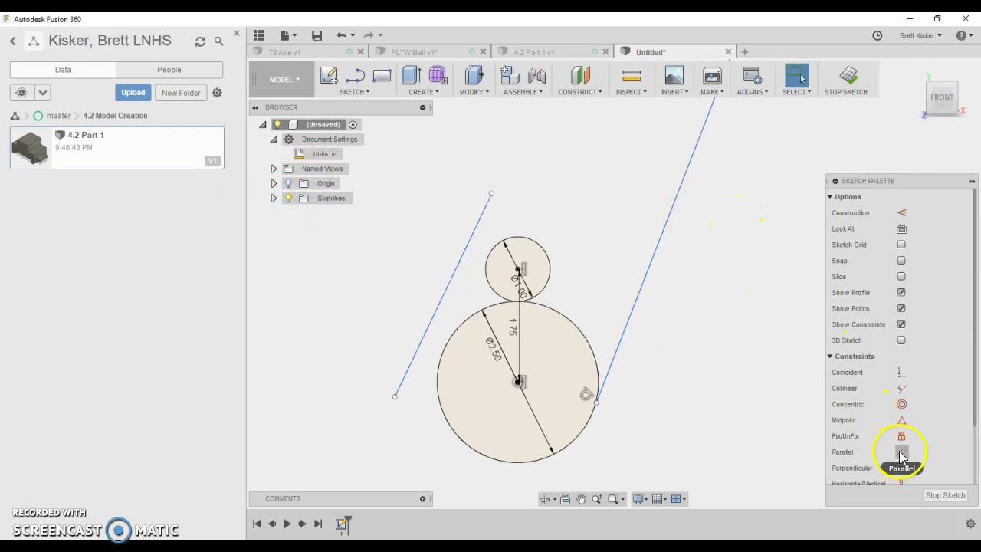
Make the right side line tangent to both the 1.00 and 2.50 circles
scroll(895, 460, "down", 2)
left_click(903, 428)
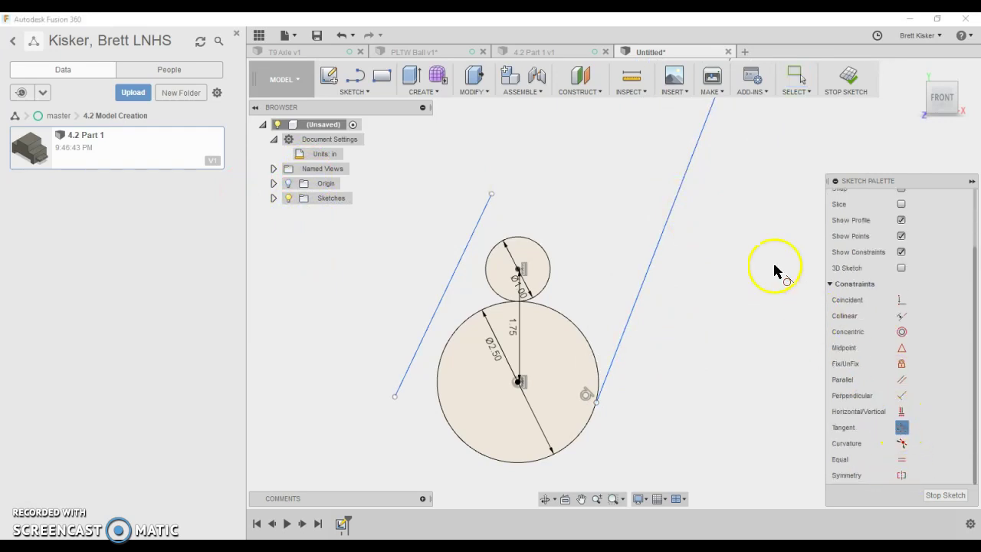
left_click(687, 177)
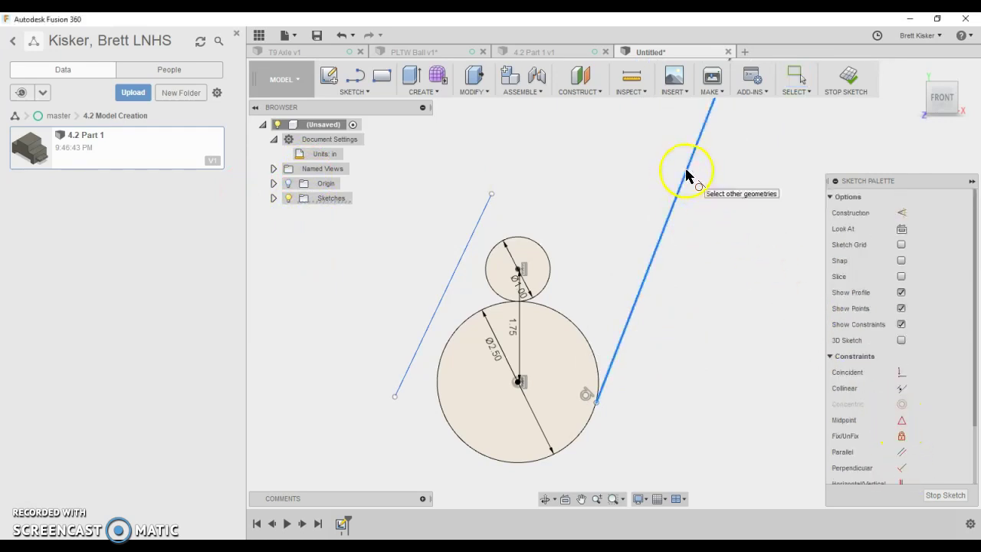
left_click(543, 254)
left_click(591, 330)
left_click(604, 363)
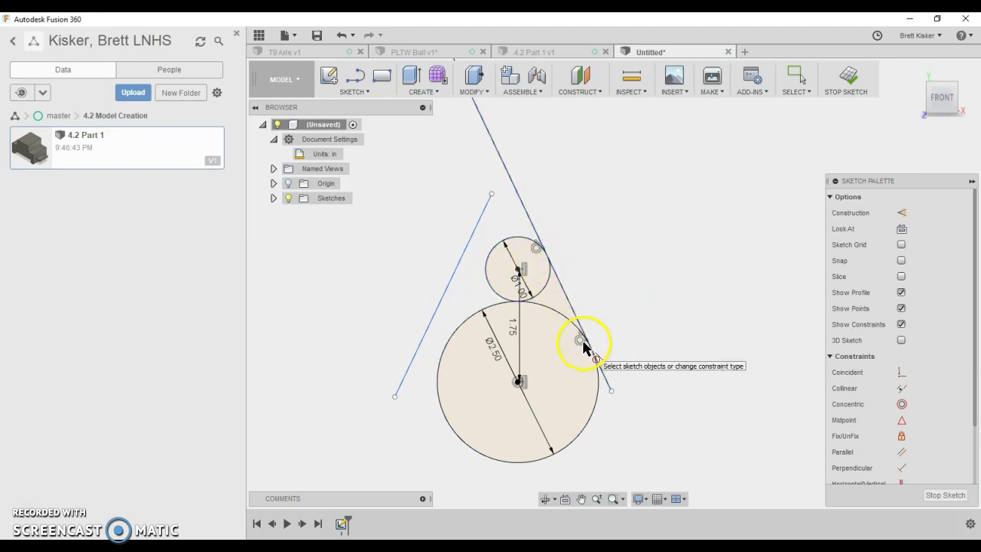
Make the left side line tangent to both circles and confirm the tangent constraints
left_click(469, 253)
left_click(493, 263)
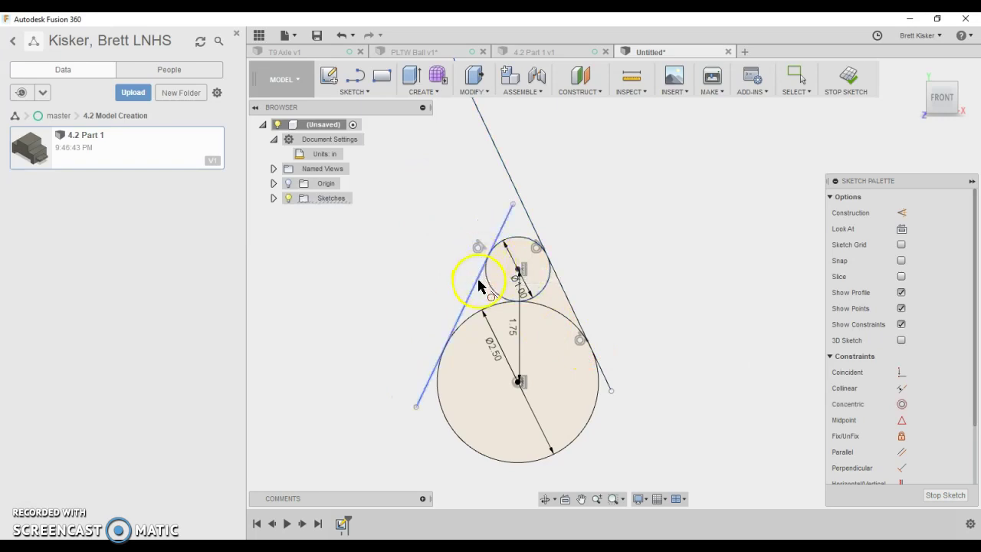
left_click(476, 281)
left_click(469, 322)
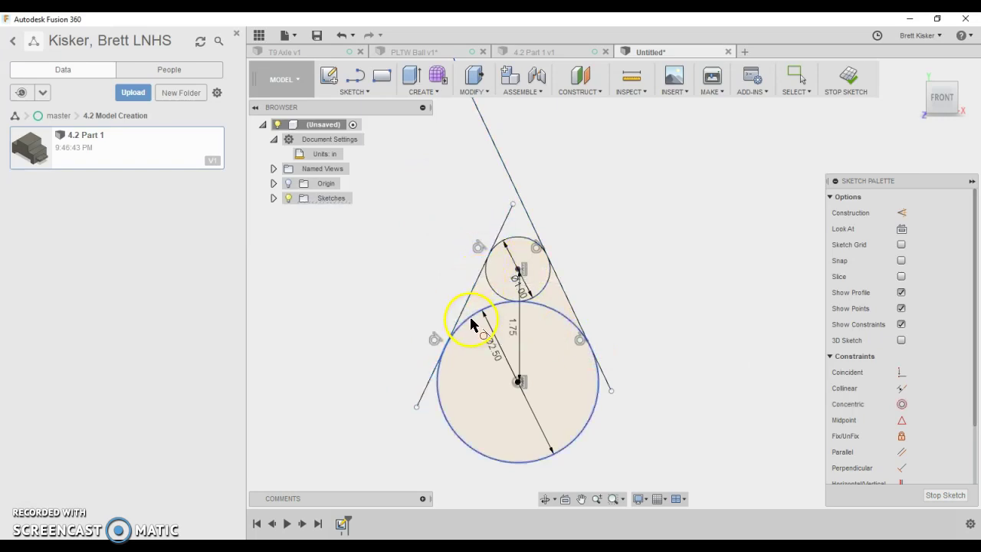
right_click(584, 245)
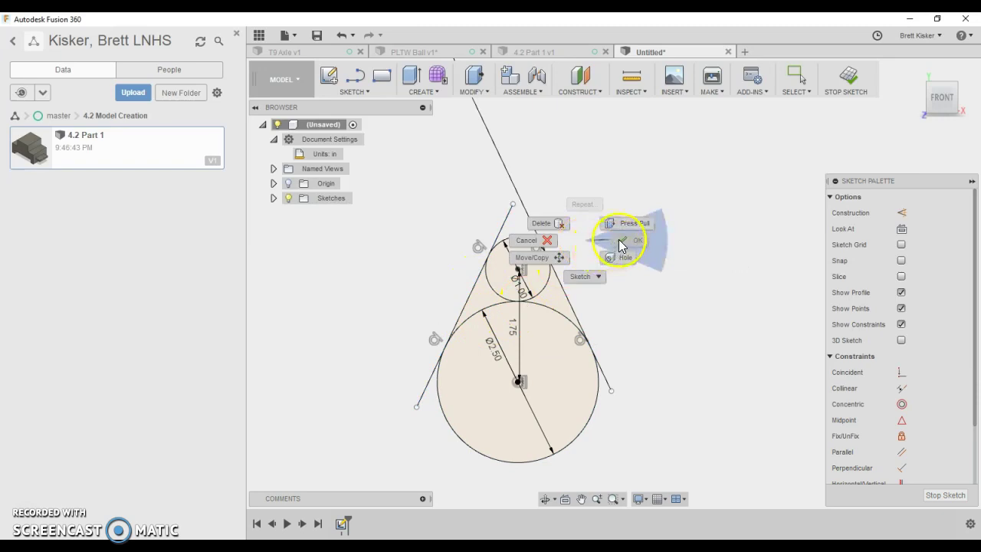
left_click(618, 244)
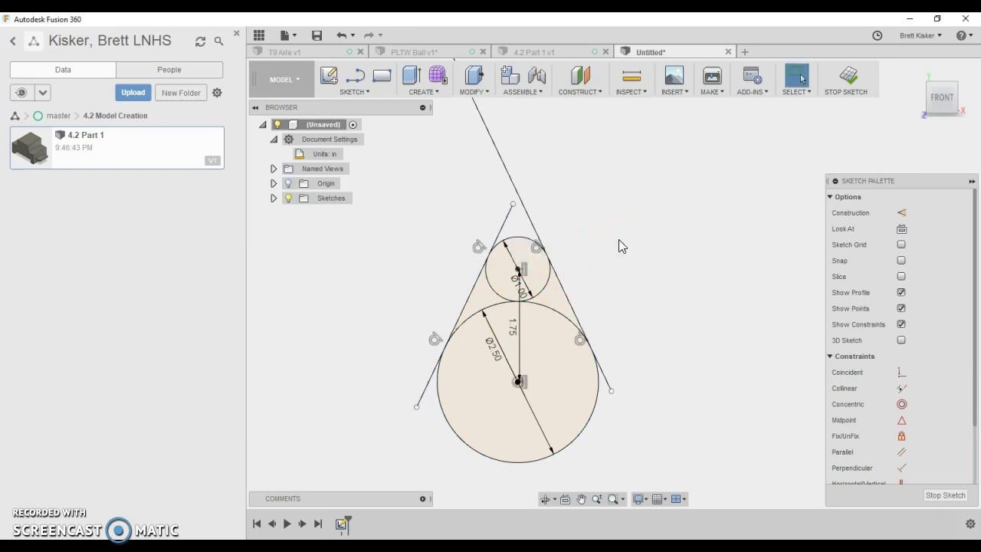
Trim both lines' ends above the small circle and below the large circle
left_click(351, 92)
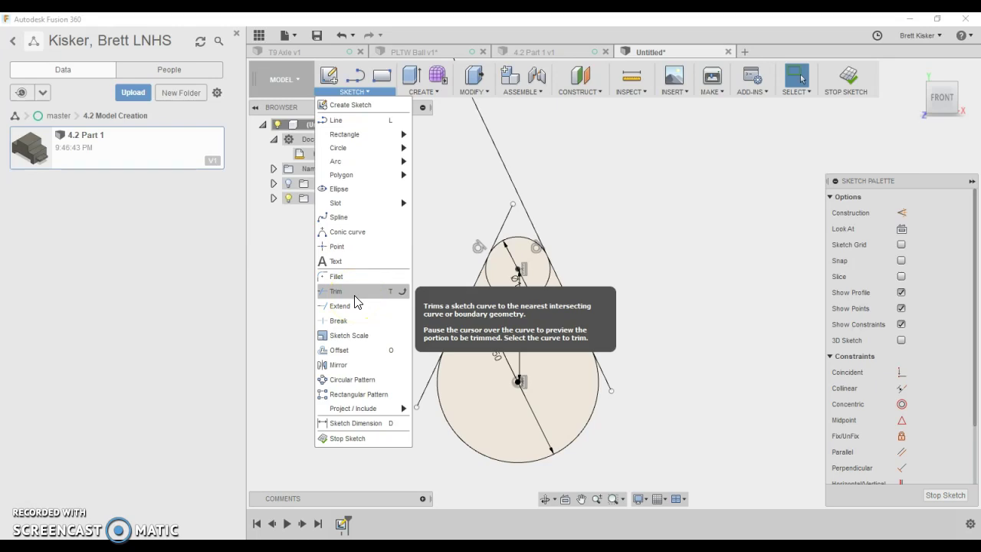
left_click(355, 301)
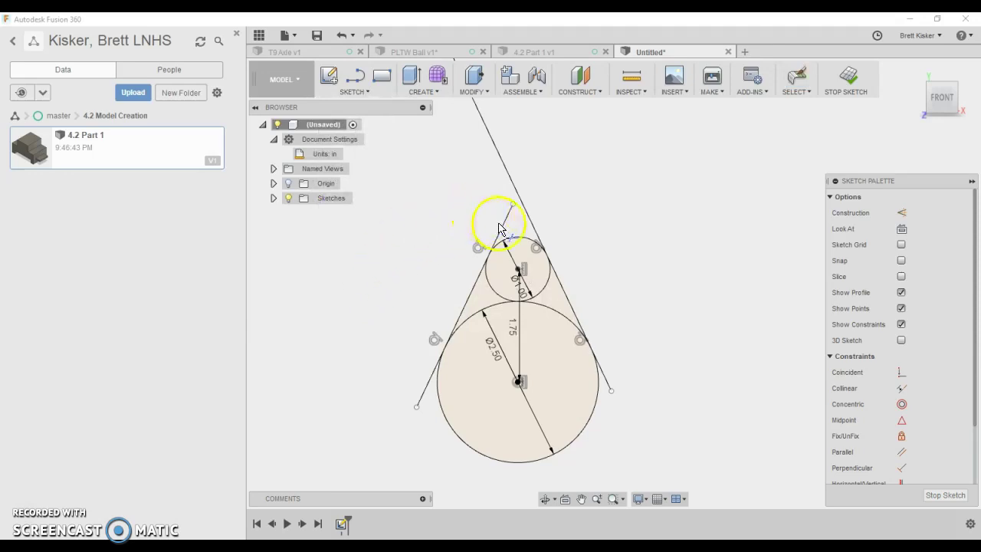
left_click(503, 227)
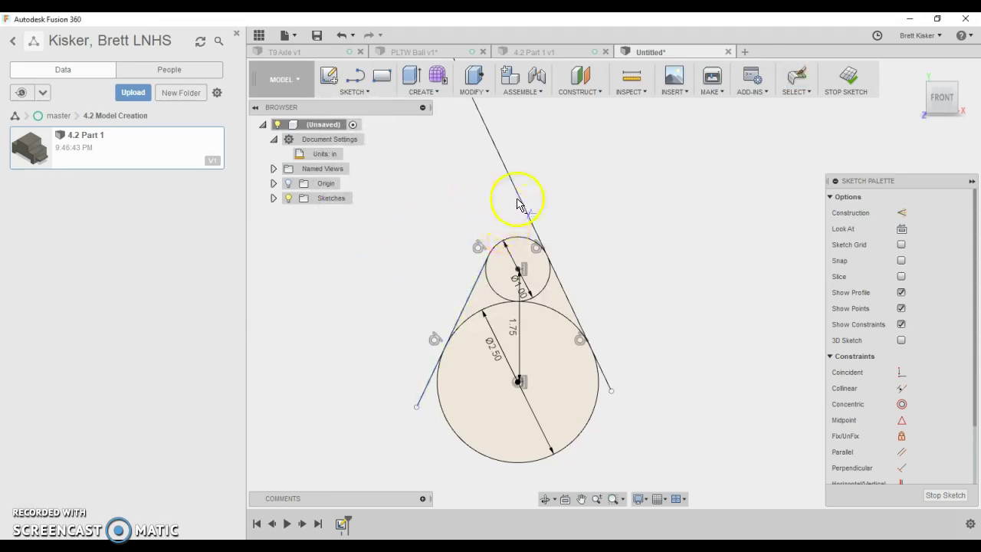
left_click(519, 200)
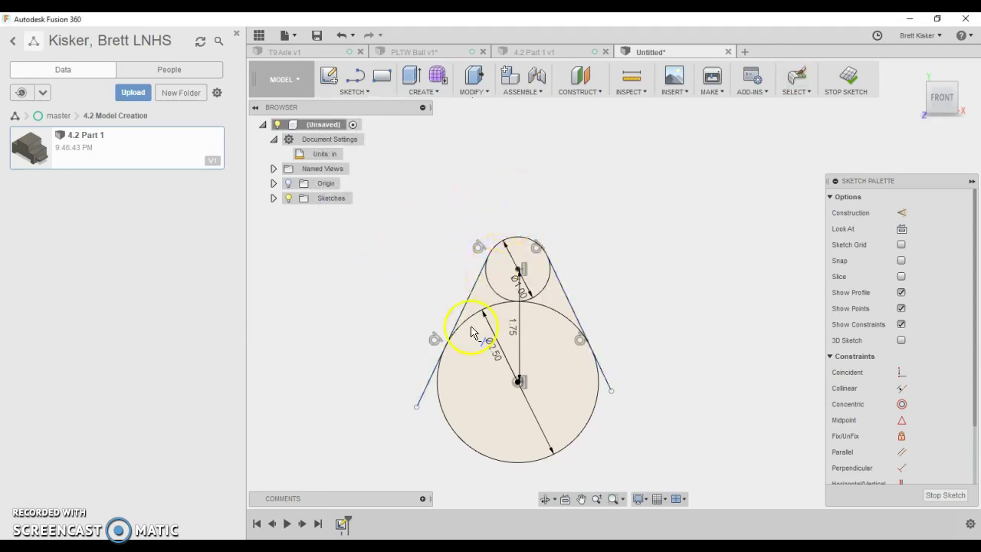
left_click(426, 392)
left_click(608, 376)
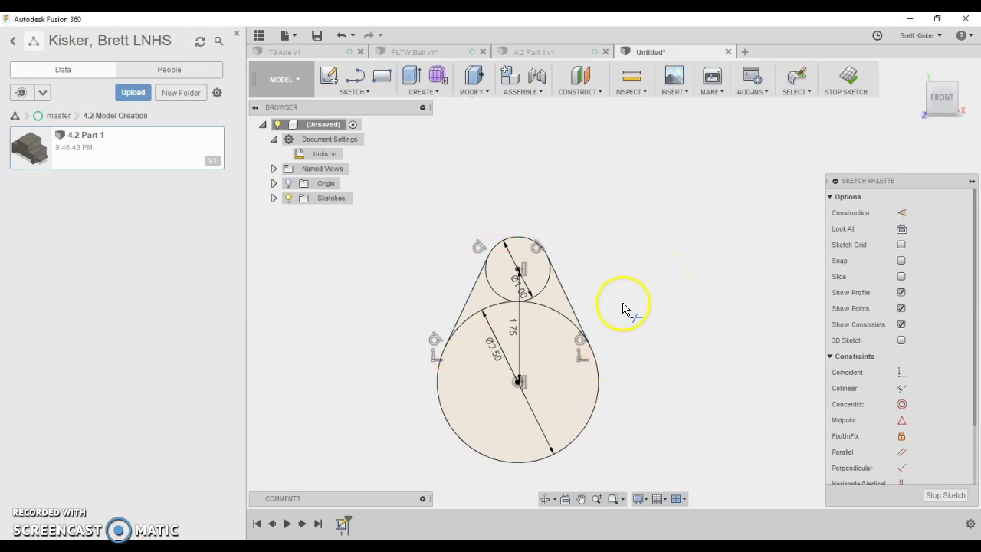
scroll(516, 373, "up", 5)
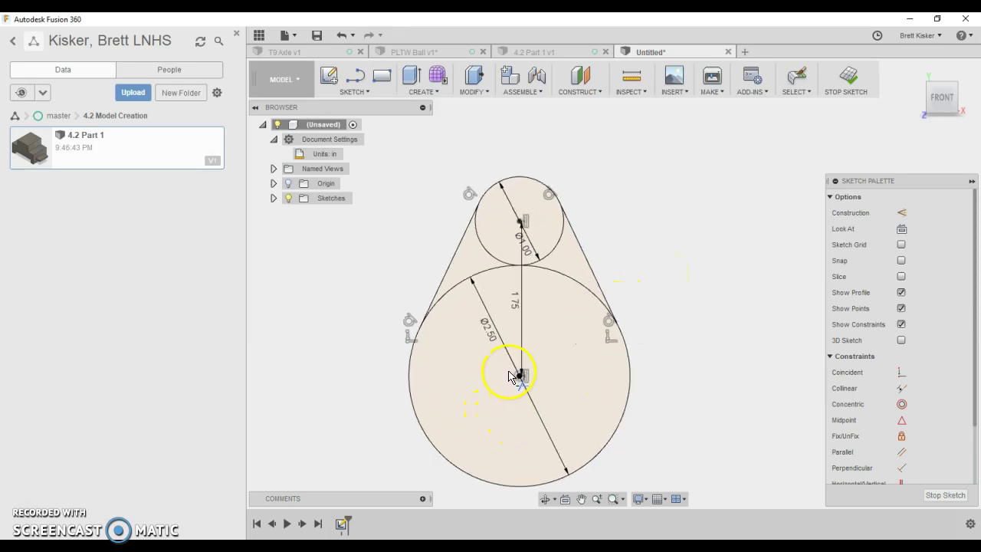
middle_click_drag(523, 322, 542, 289)
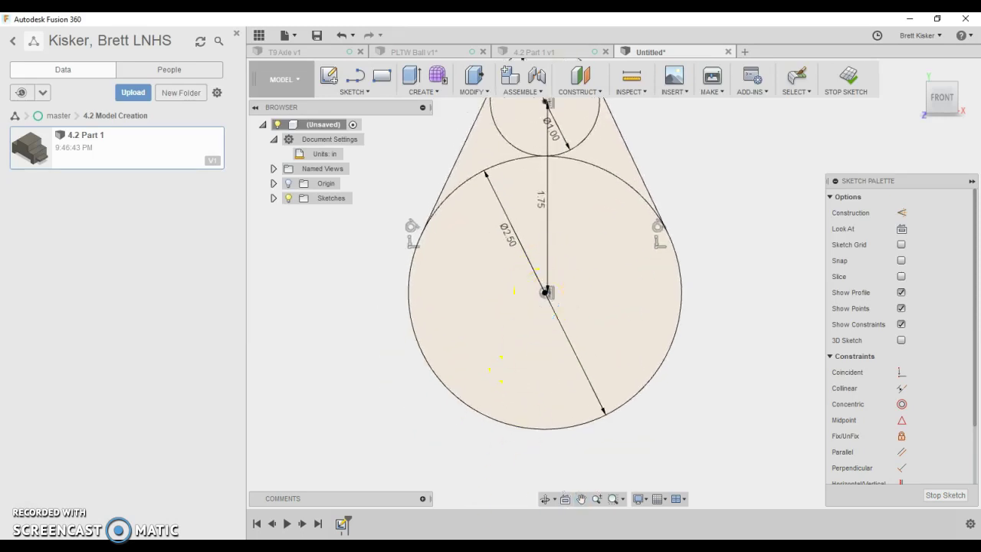
key("alt+Tab")
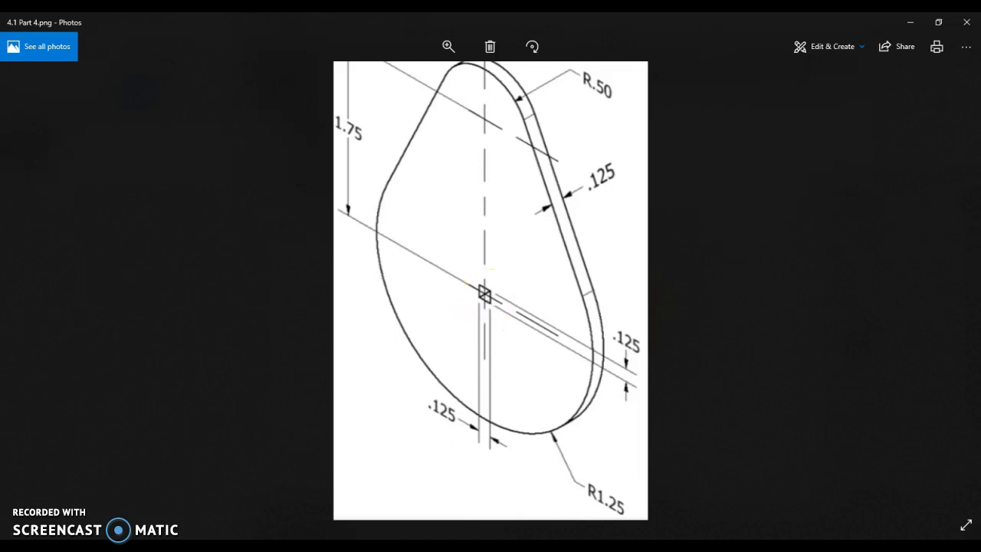
key("alt+Tab")
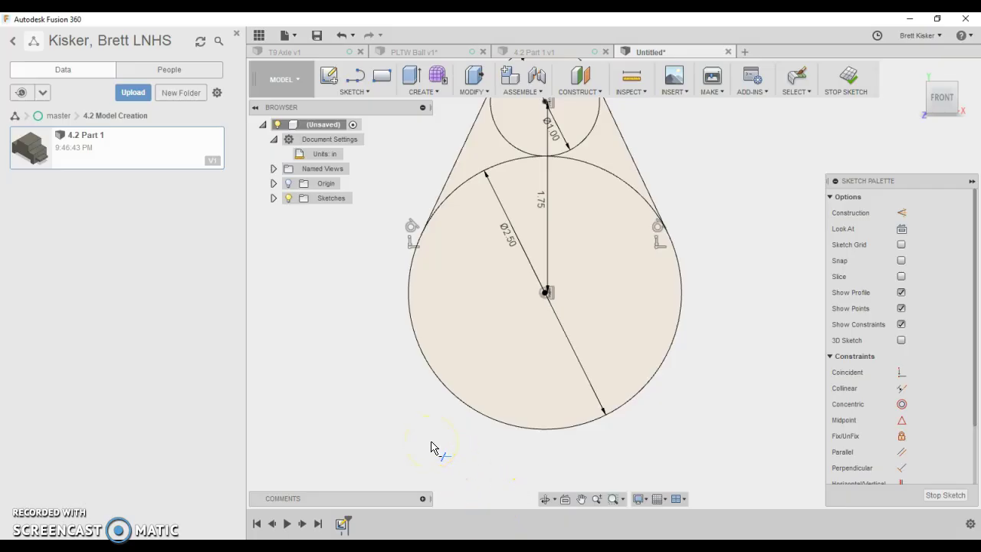
Draw a centre rectangle about 1.418 in wide on the large circle's centre
scroll(441, 430, "down", 3)
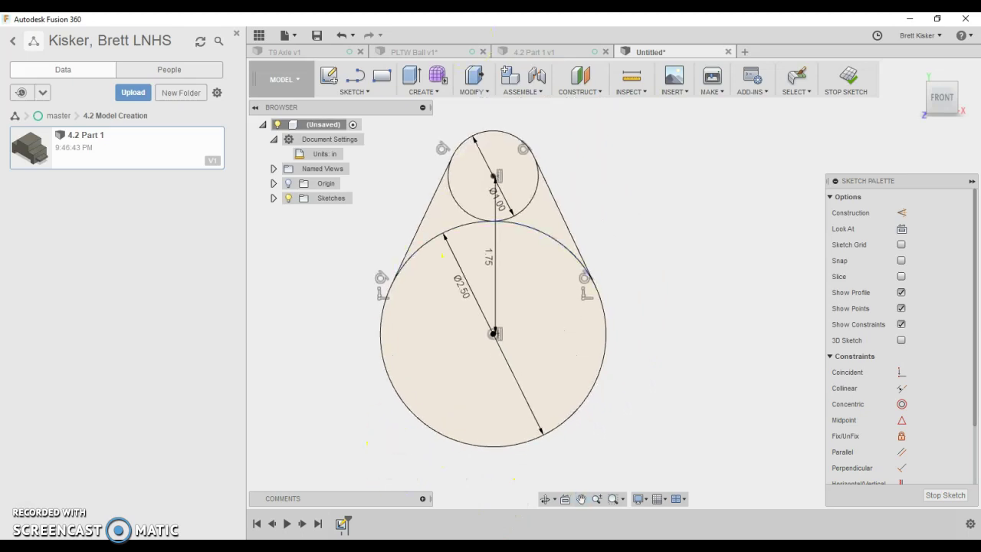
left_click(368, 91)
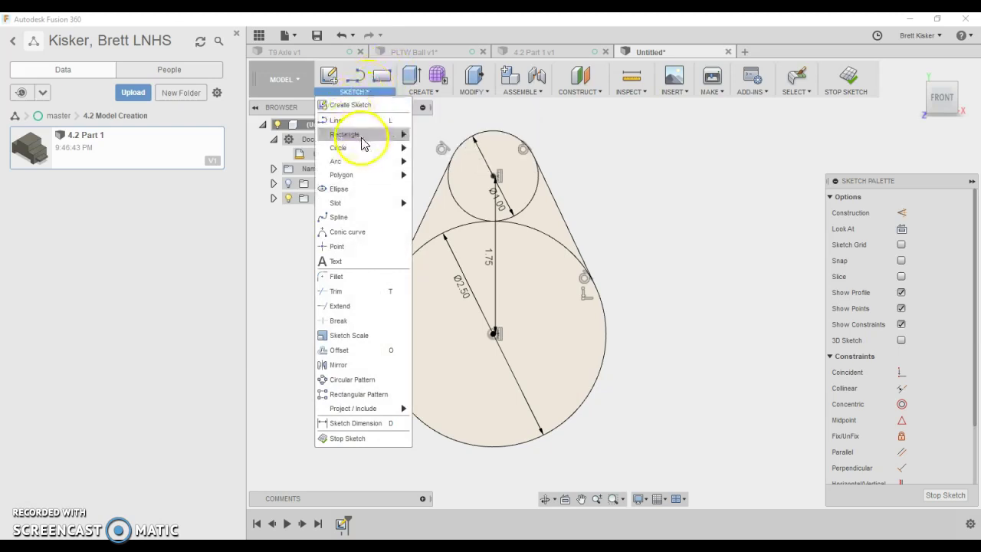
mouse_move(366, 143)
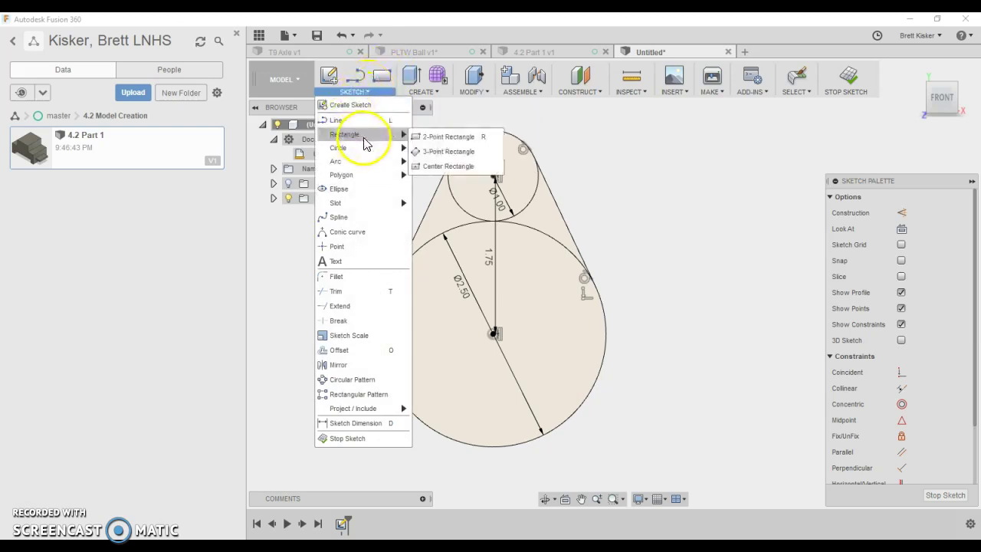
left_click(442, 168)
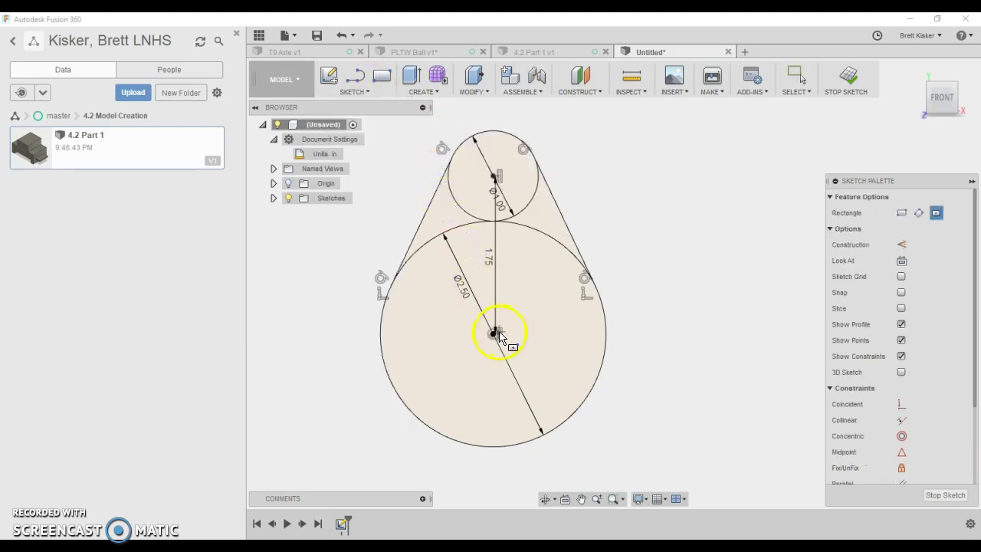
left_click(496, 335)
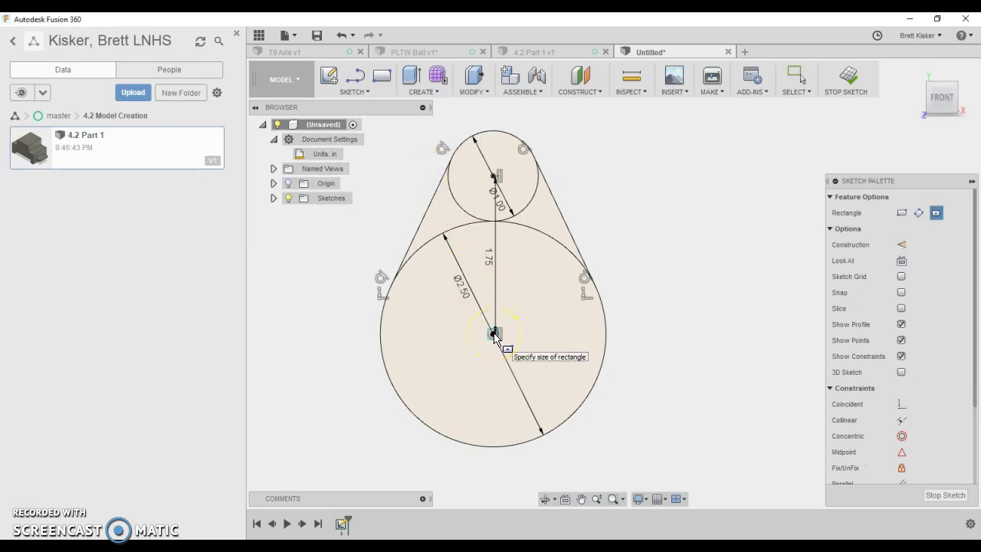
left_click_drag(501, 337, 519, 360)
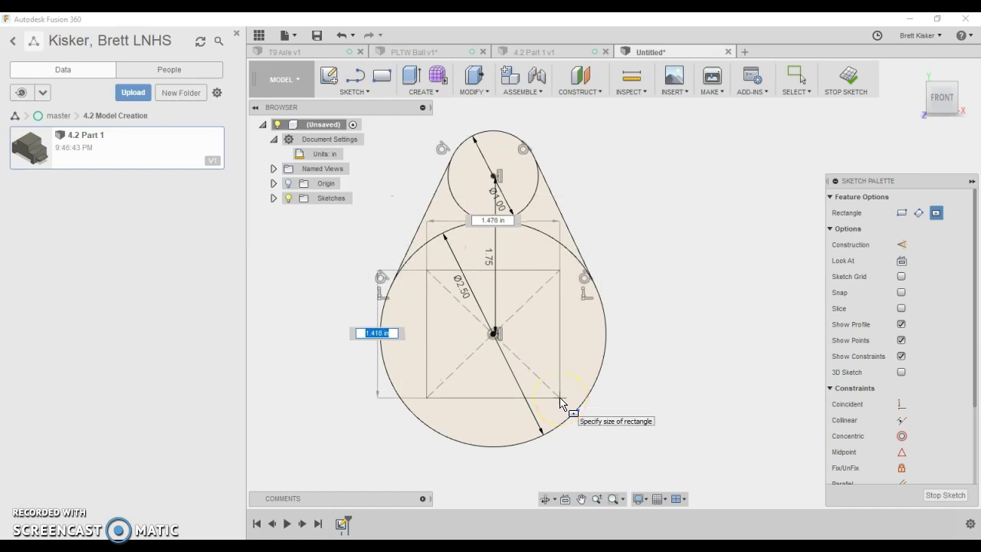
key("Return")
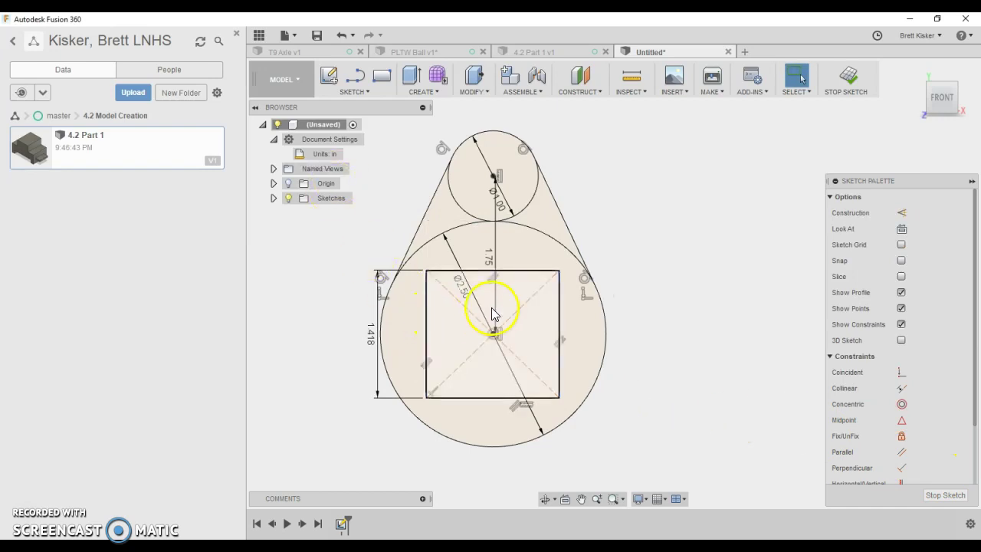
Undo the oversized rectangle and draw a 0.125 × 0.125 in centre square on the large circle
left_click(496, 320)
key("ctrl+z")
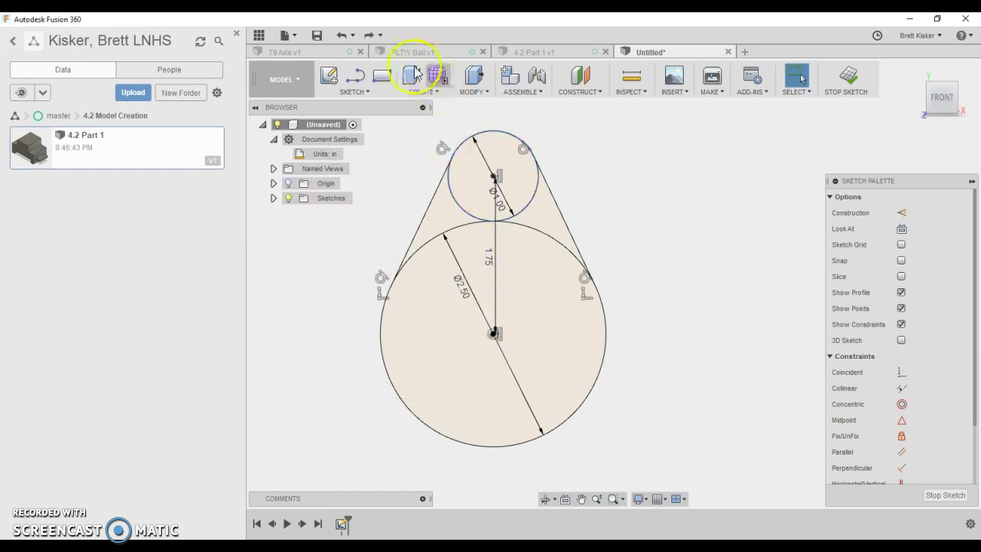
left_click(370, 92)
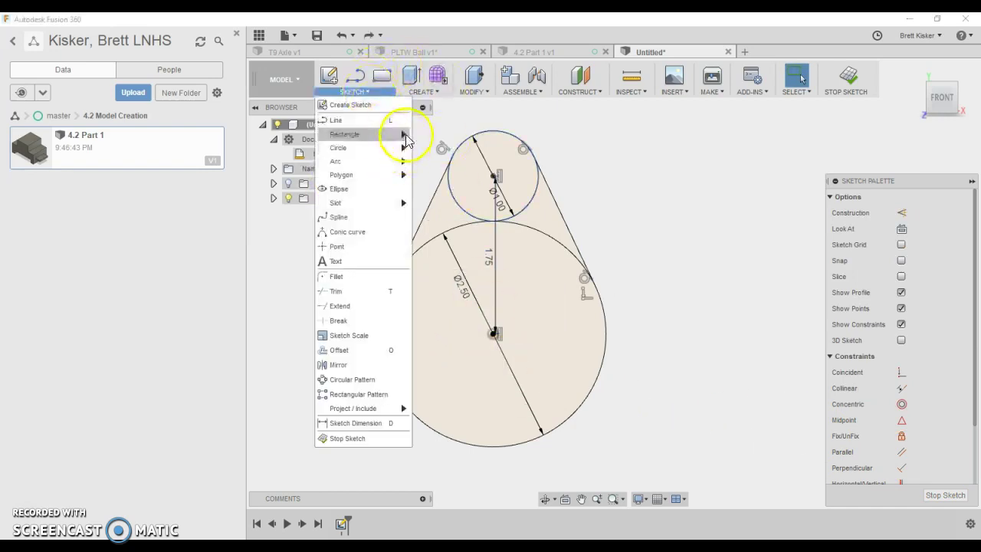
mouse_move(387, 135)
left_click(434, 168)
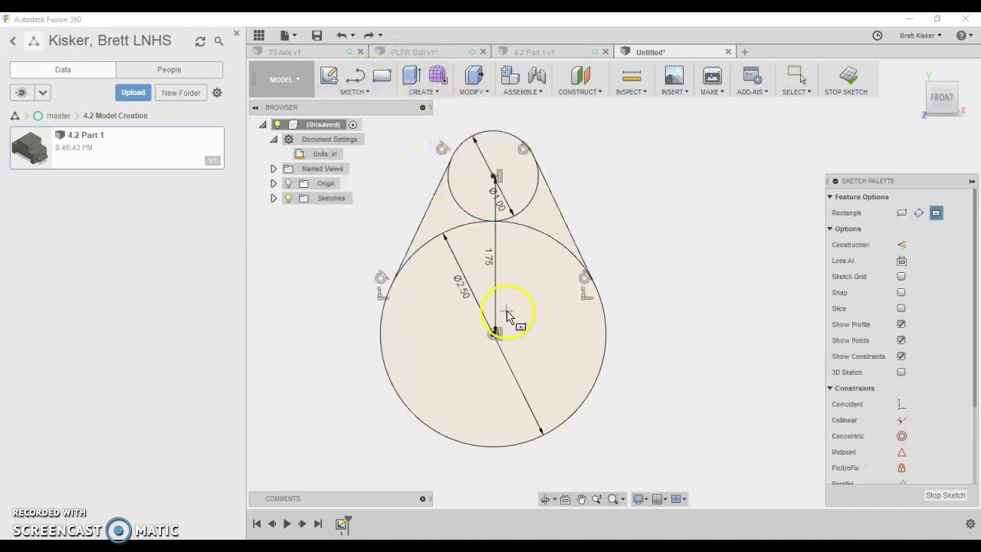
left_click(494, 335)
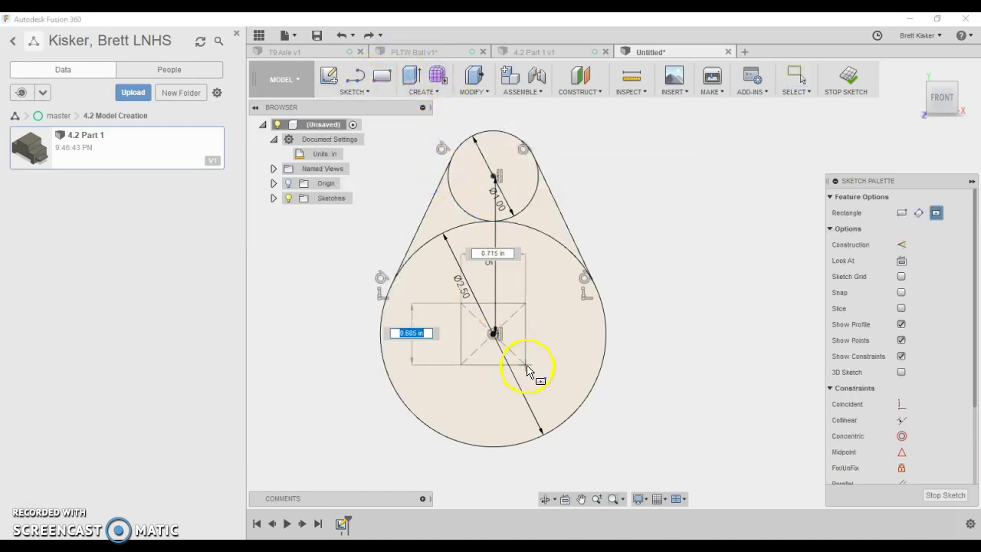
type(".125")
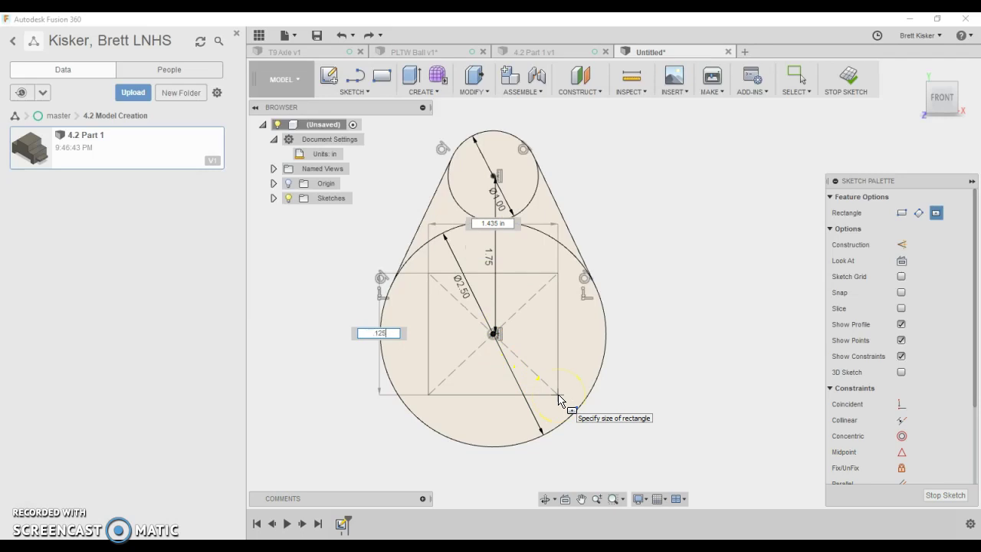
key("Tab")
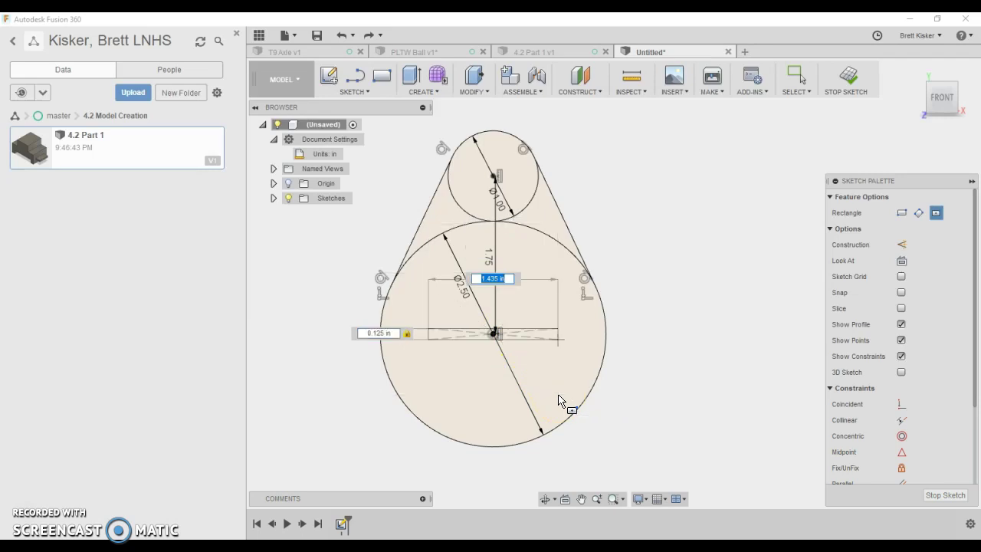
type(".125")
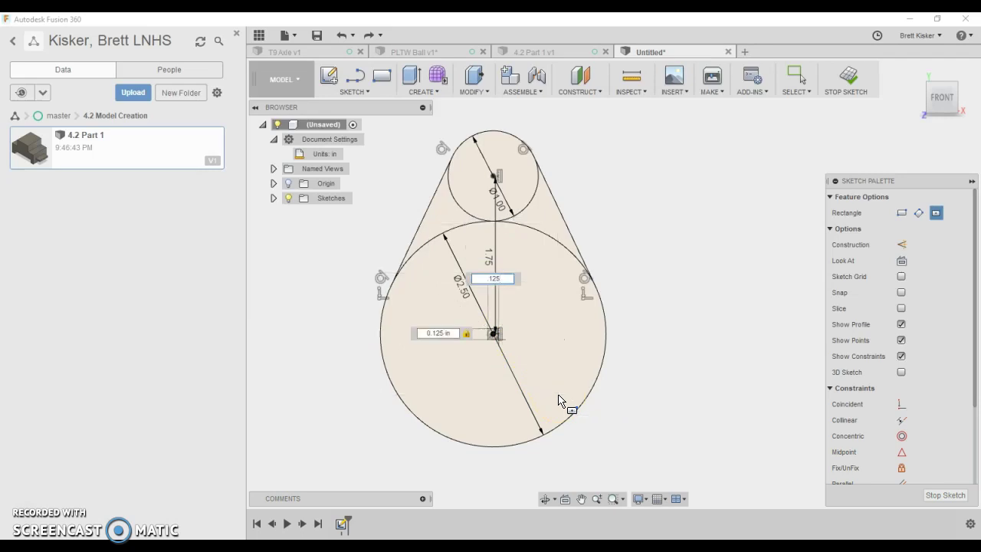
key("Return")
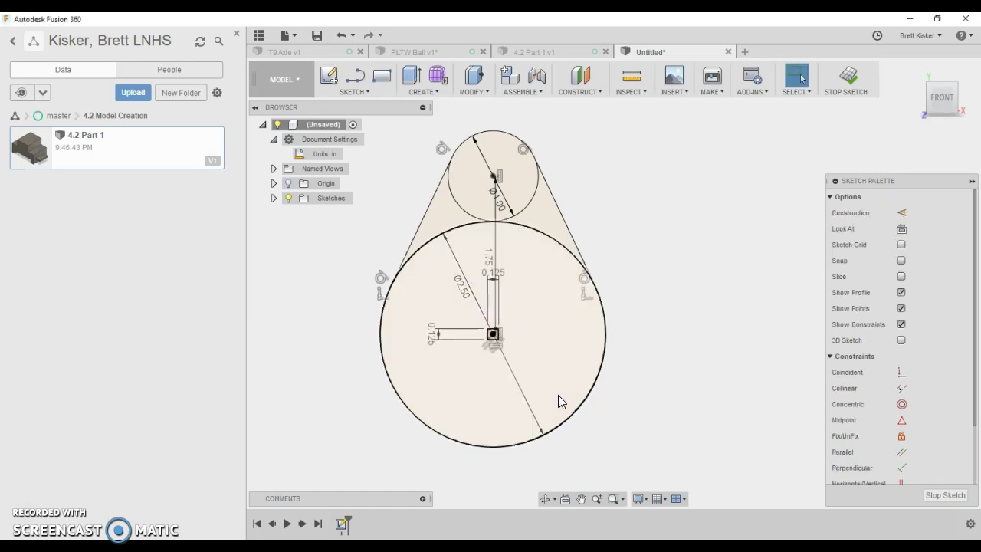
scroll(499, 337, "up", 2)
left_click(498, 337)
scroll(498, 337, "up", 2)
scroll(486, 340, "down", 3)
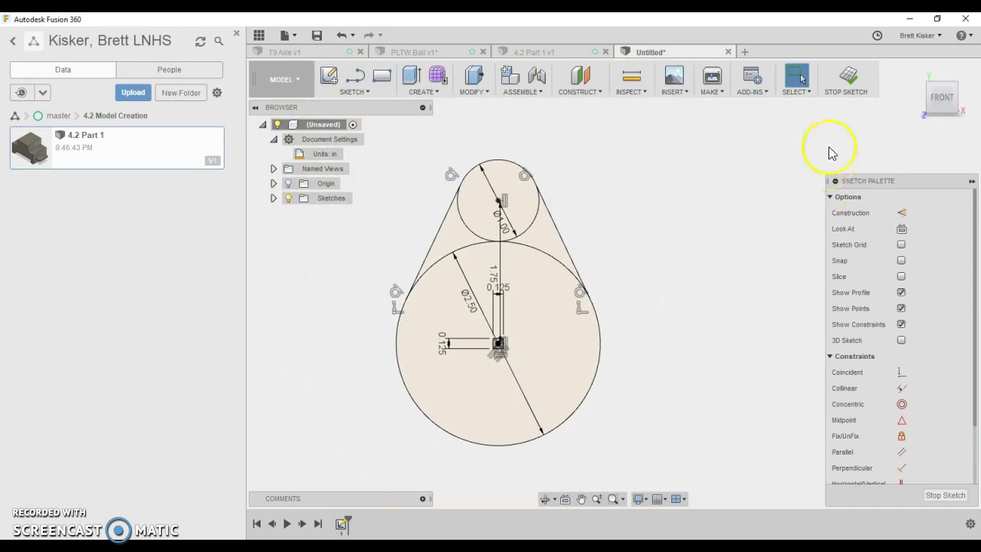
Stop the sketch, return to the home view, and check the reference drawing
left_click(848, 75)
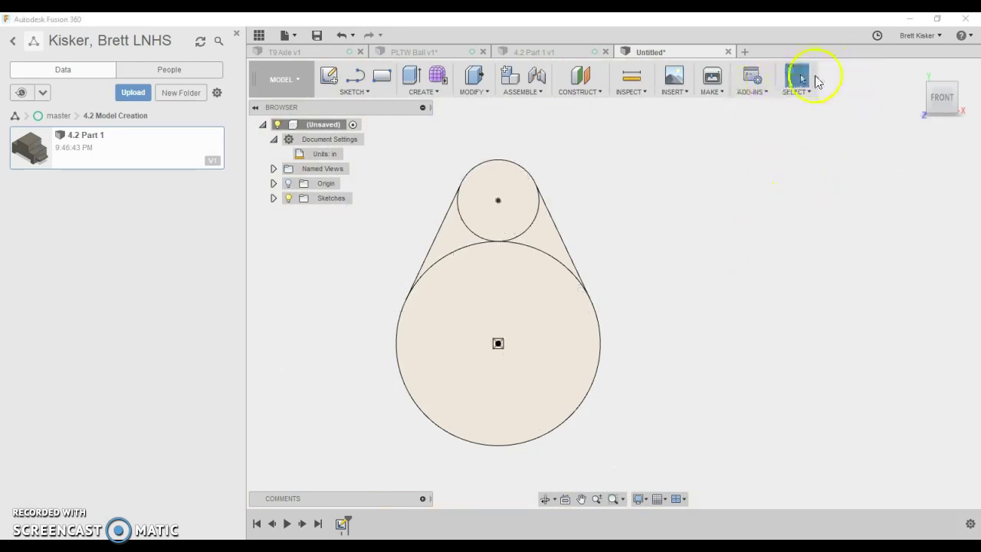
left_click(923, 72)
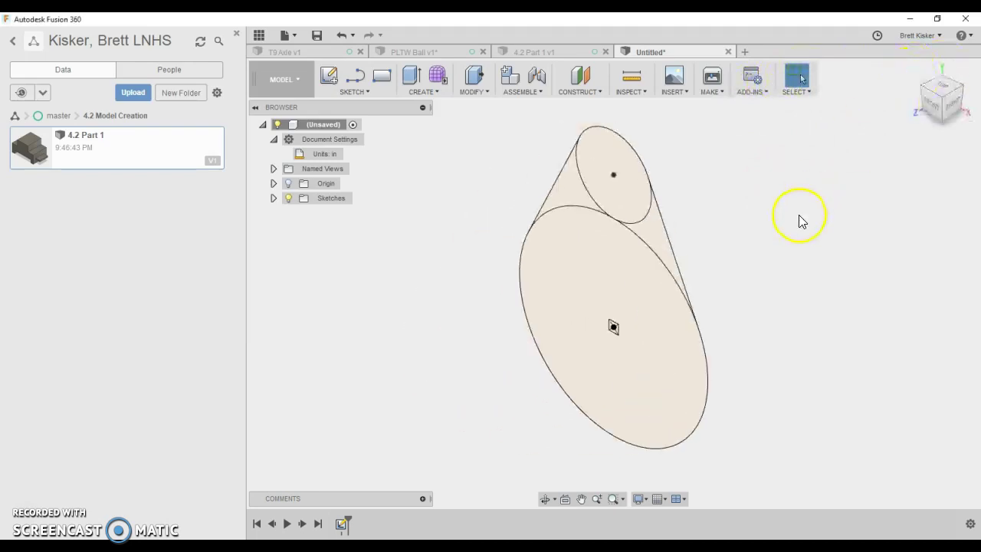
middle_click_drag(800, 221, 694, 234)
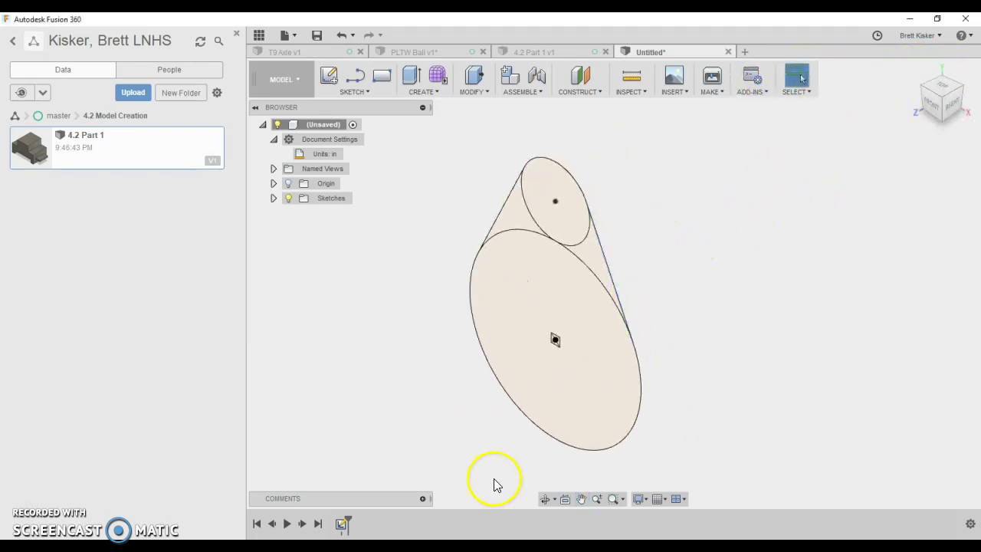
key("alt+Tab")
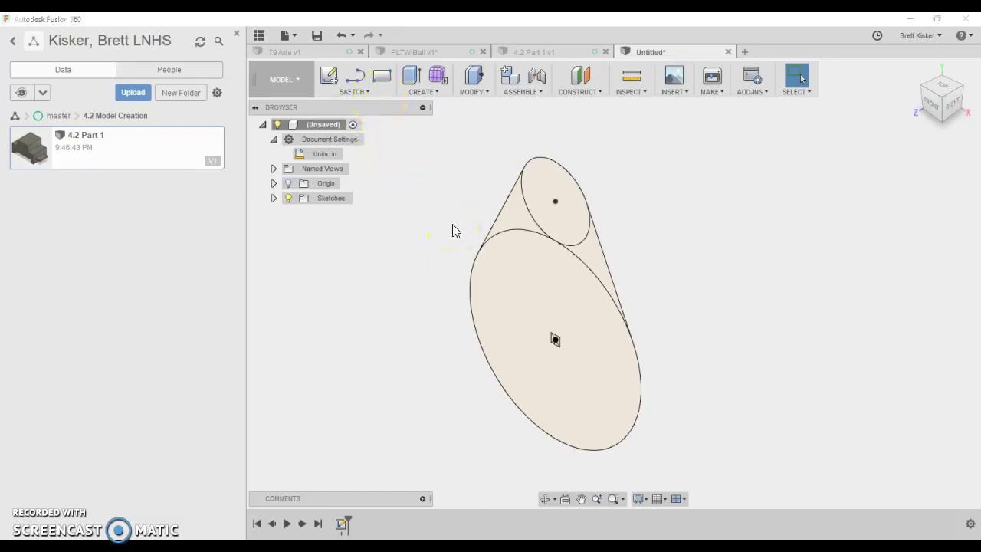
Extrude the four teardrop profiles around the square by -0.125 in into a plate
key("e")
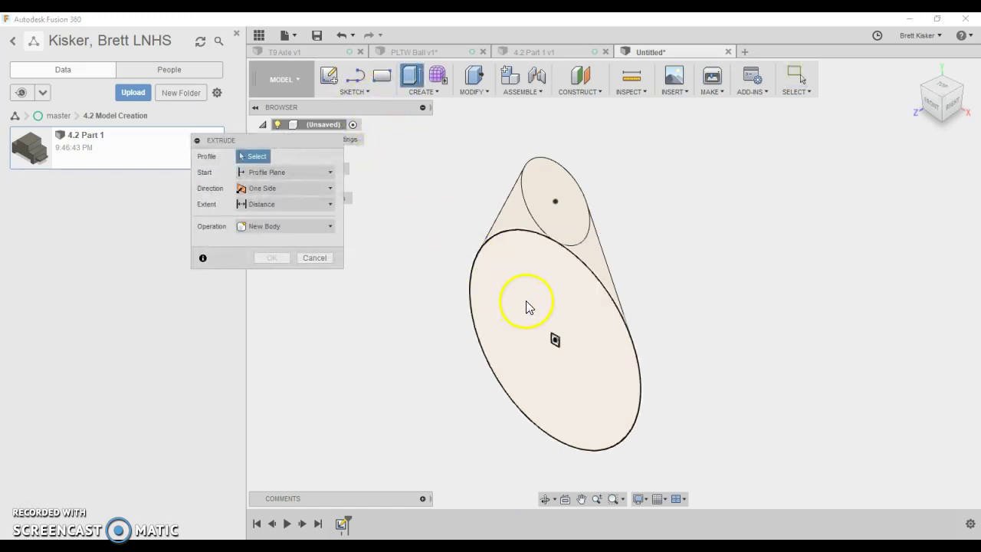
left_click(526, 296)
left_click(518, 222)
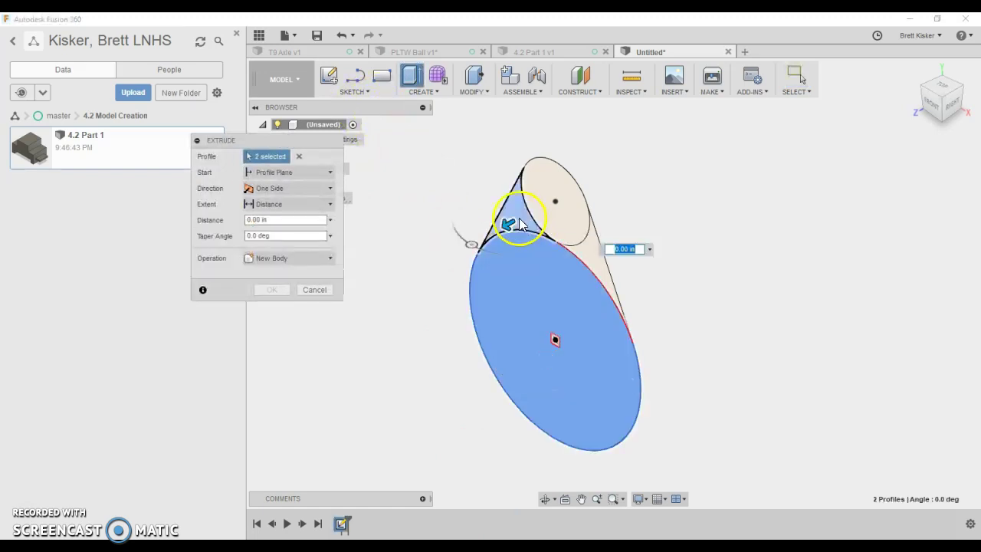
left_click(542, 208)
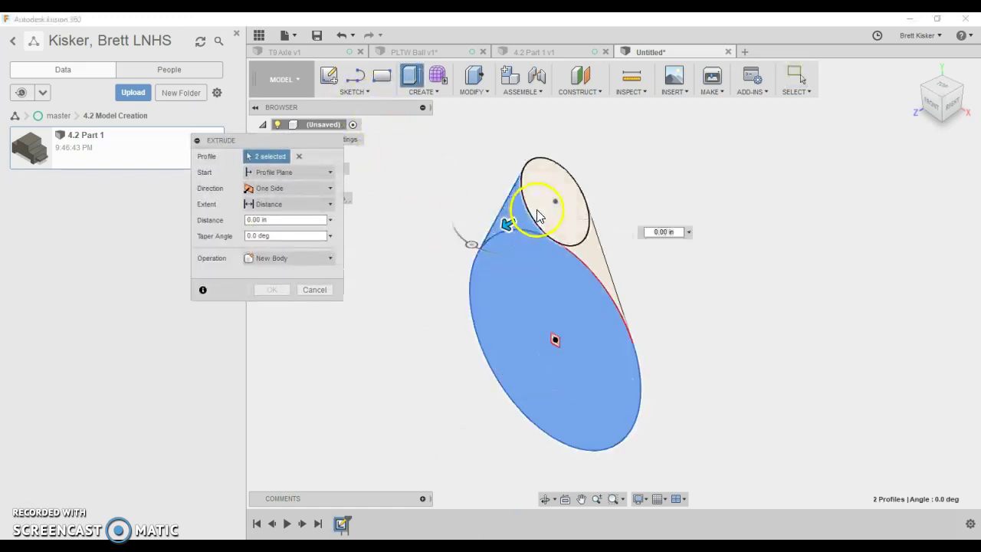
left_click(604, 273)
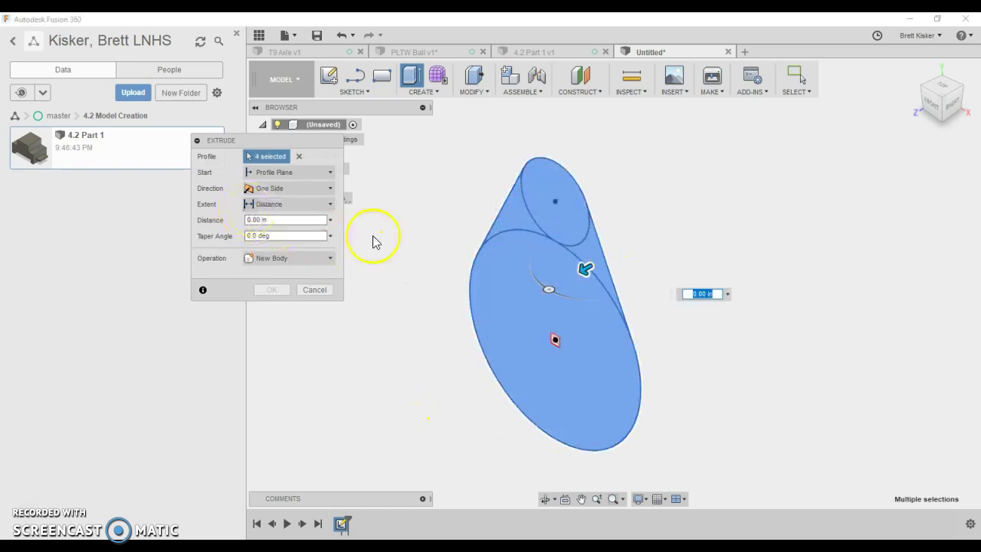
left_click_drag(581, 268, 647, 245)
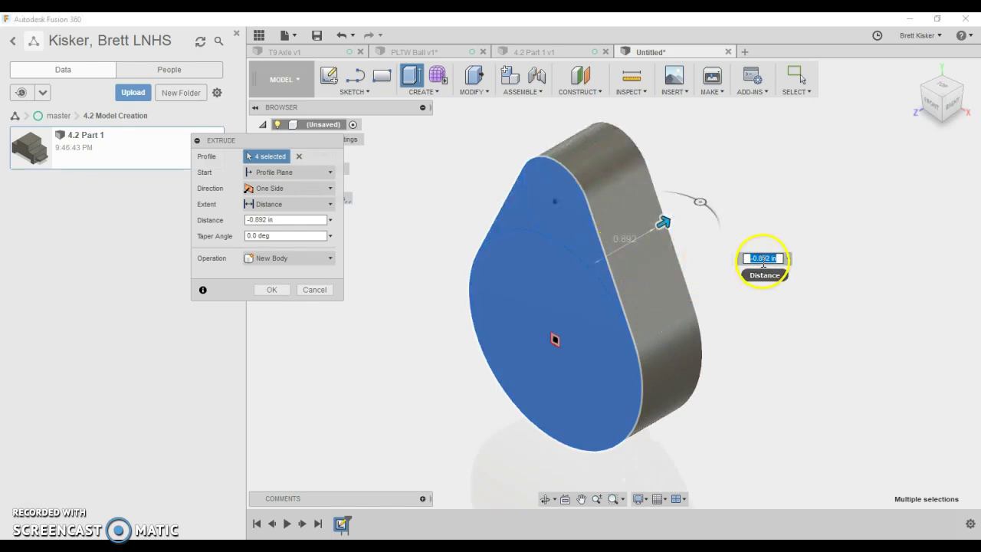
key("BackSpace")
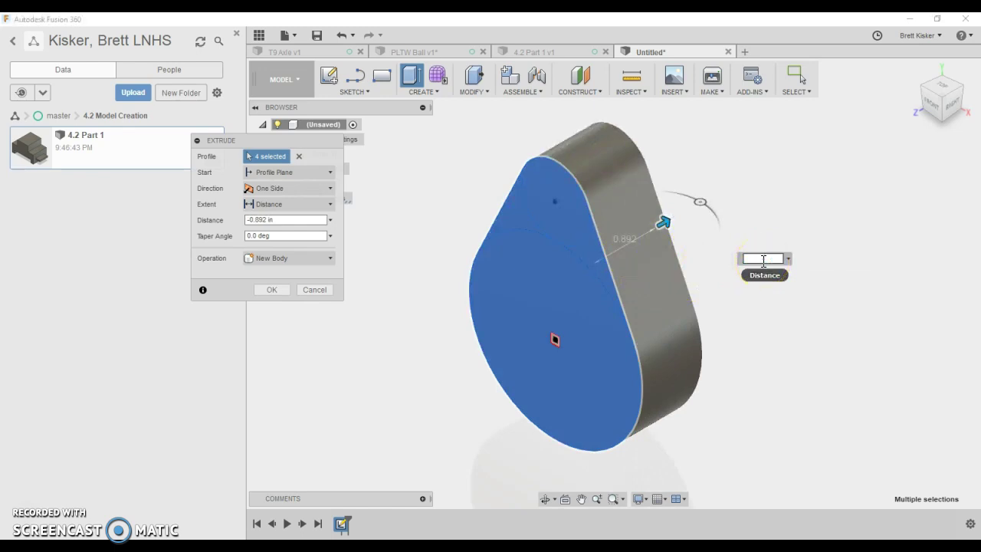
type("-.125")
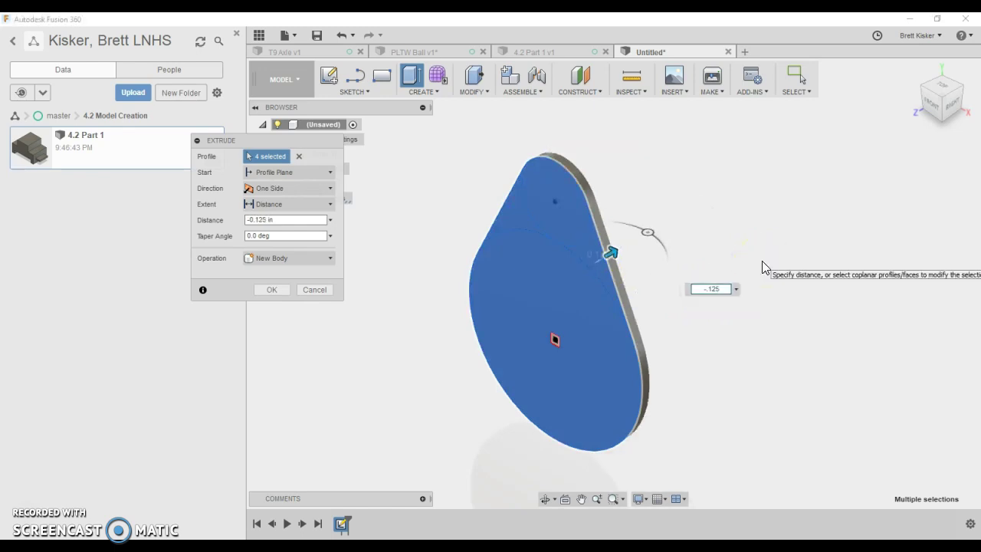
key("Return")
left_click(729, 334)
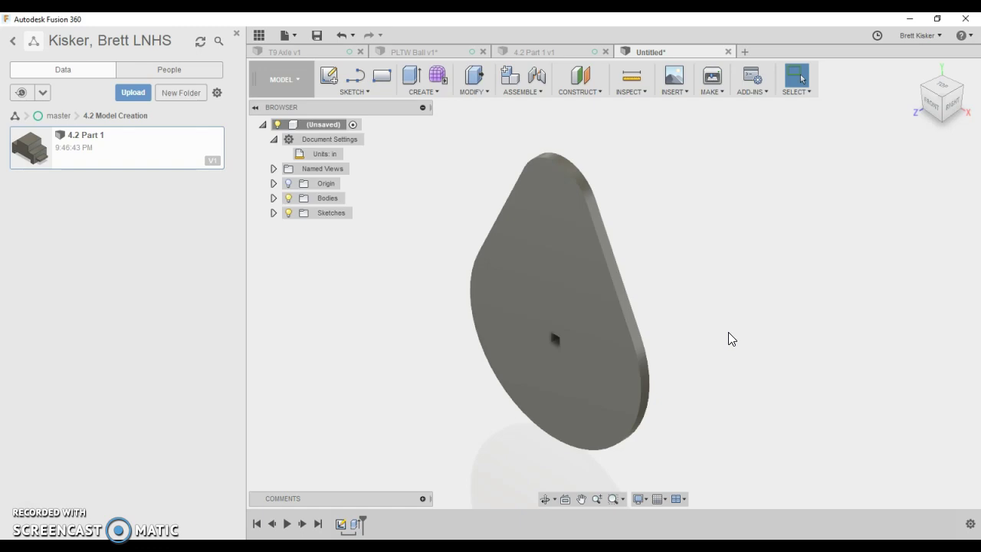
left_click(442, 339)
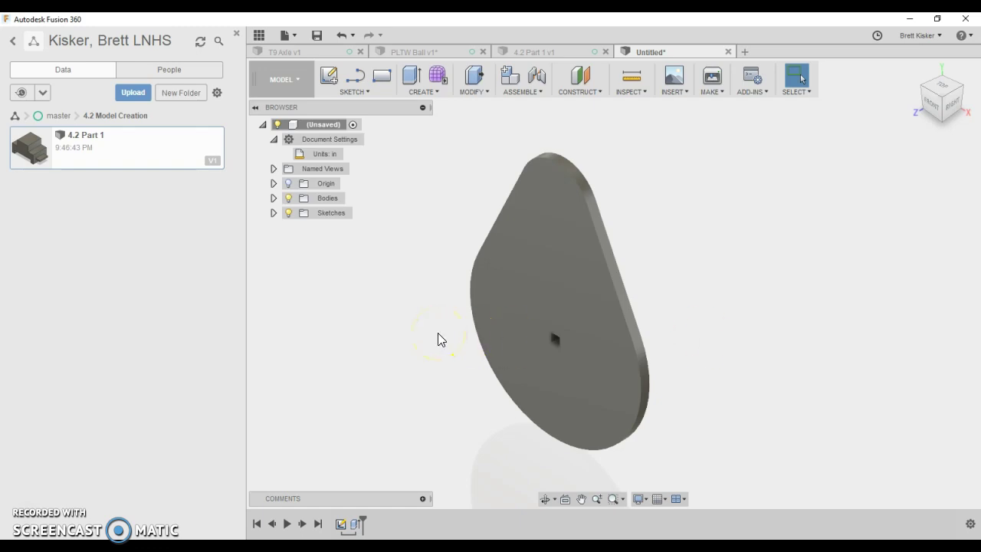